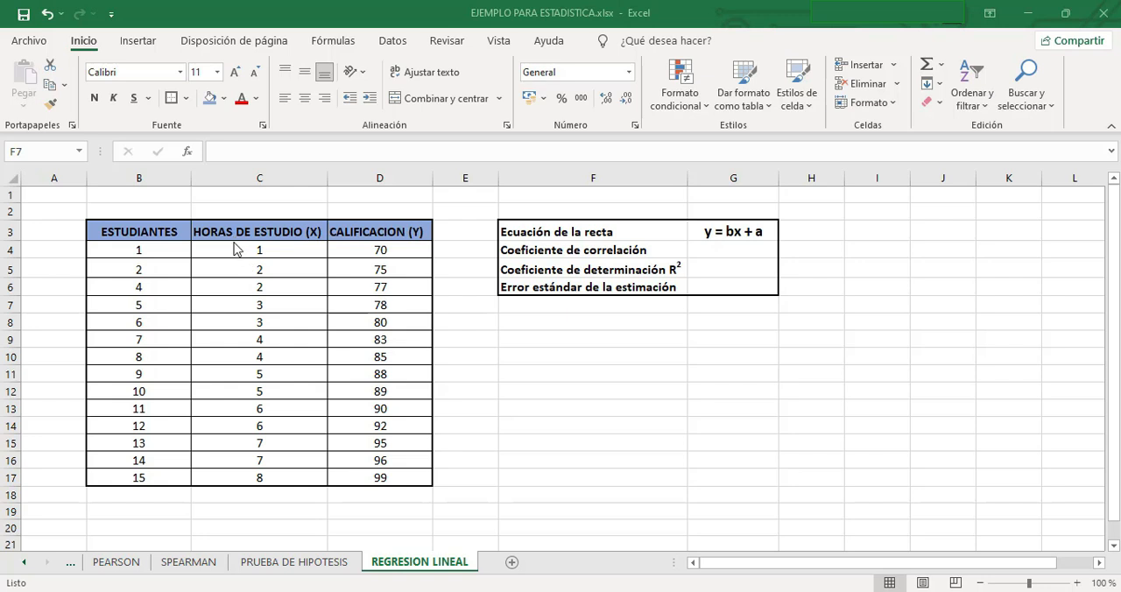
Insert the recommended scatter chart with lines (Dispersión) from the study hours and grades data in C4:D17.
drag(289, 249, 401, 477)
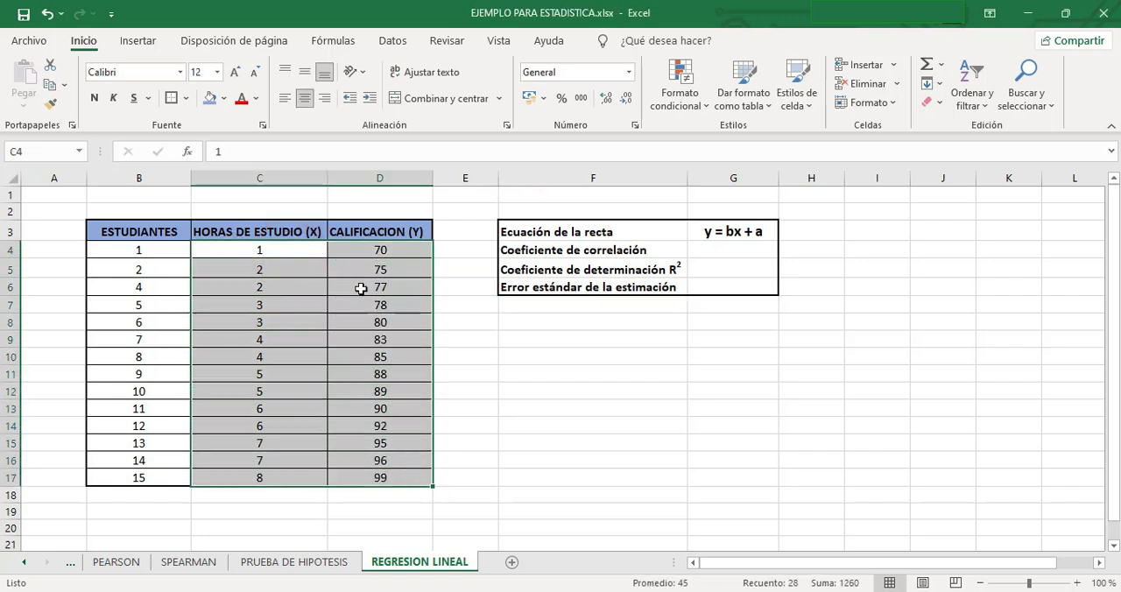
click(137, 41)
click(433, 93)
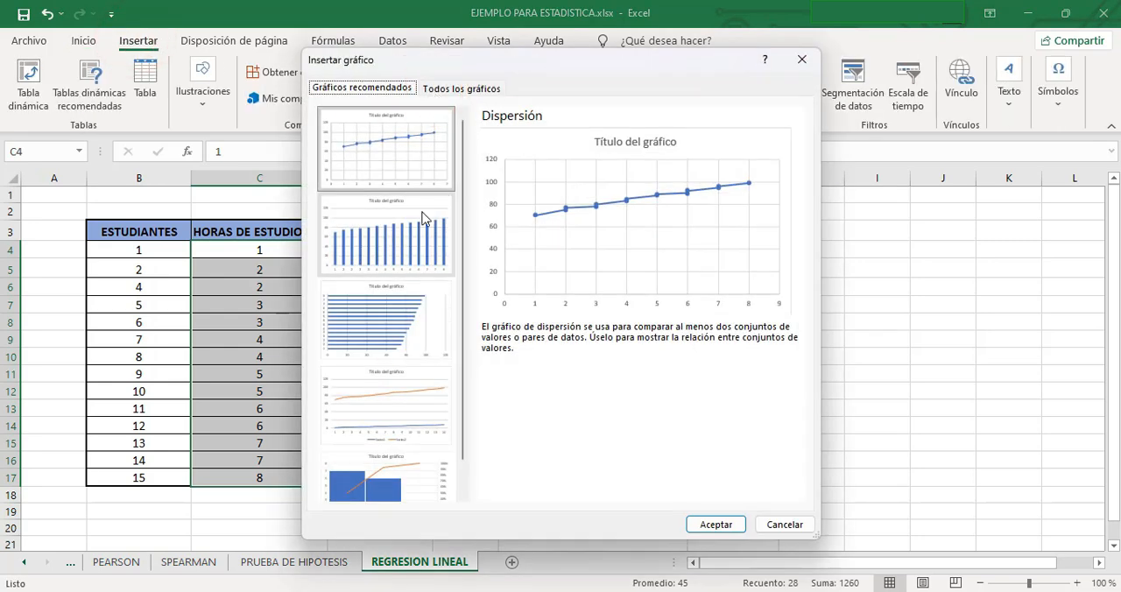
click(396, 142)
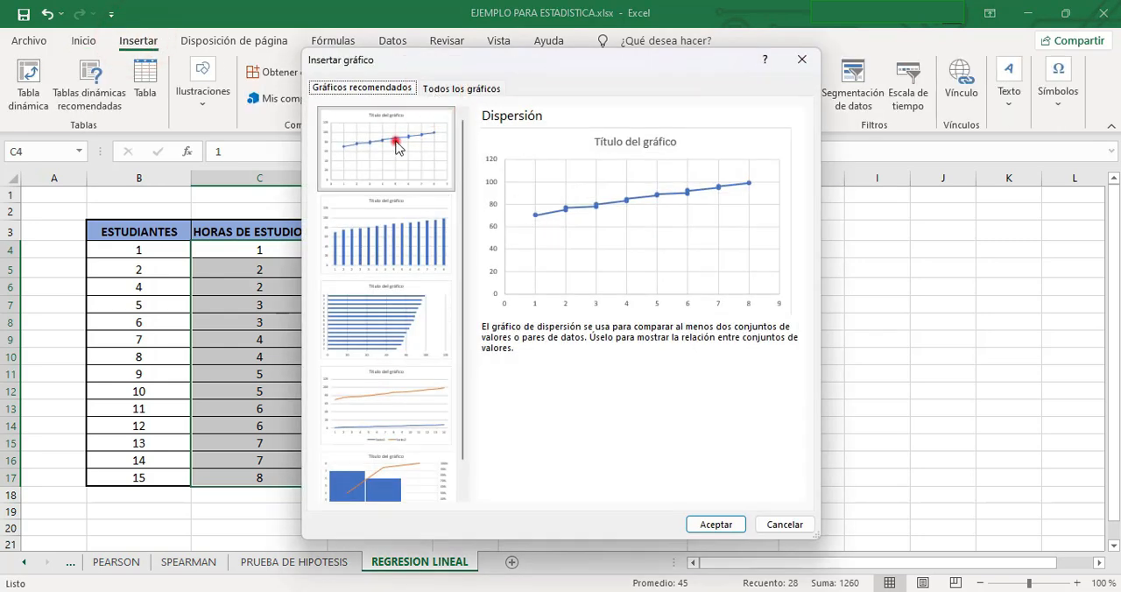
click(730, 525)
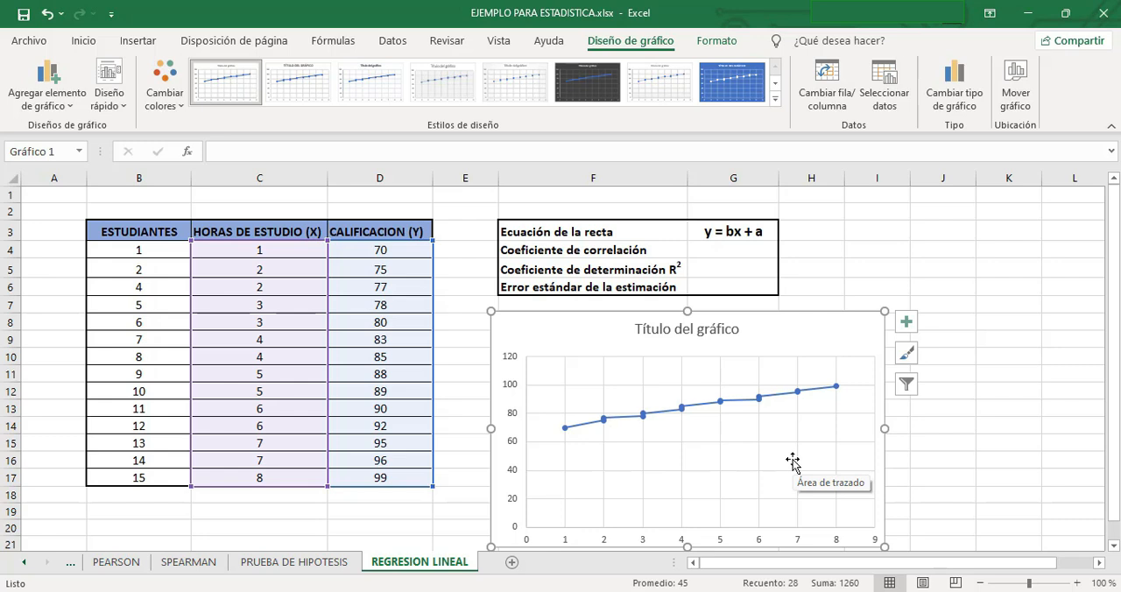
Change the chart title to "DIAGRAMA DE DISPERSIÓN".
click(732, 333)
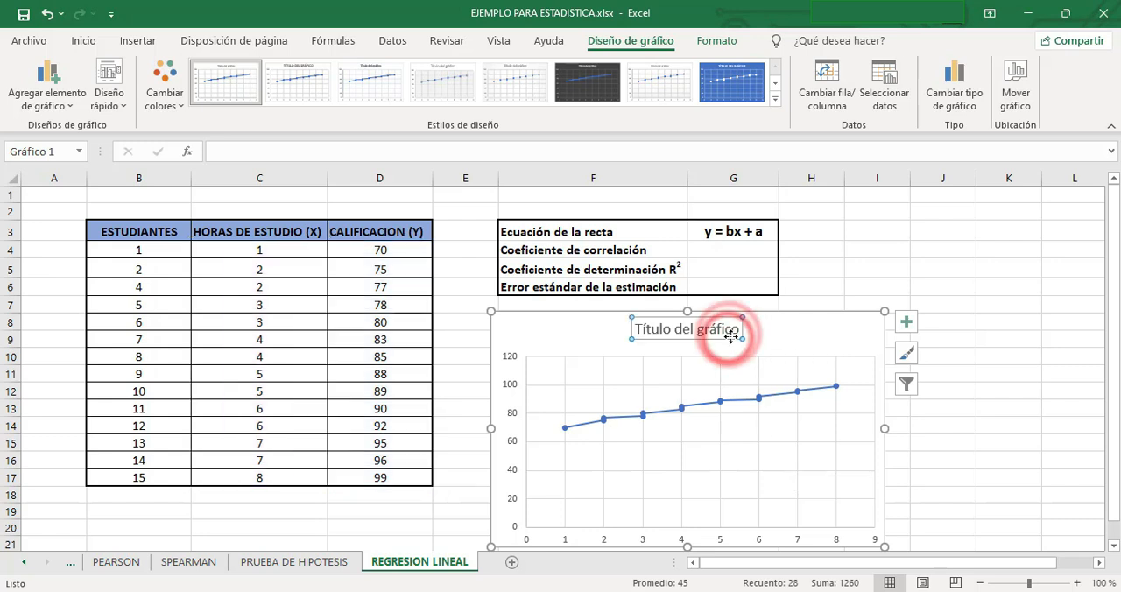
triple_click(734, 332)
text(D)
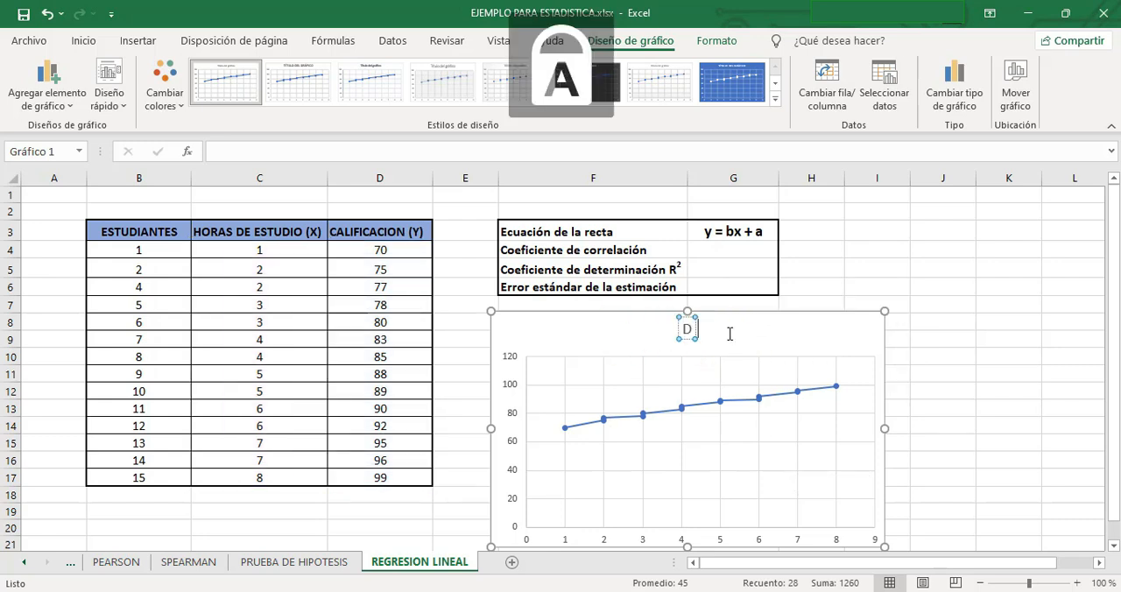
text(IAGRAMA DE DISPERSIÓN)
double_click(791, 328)
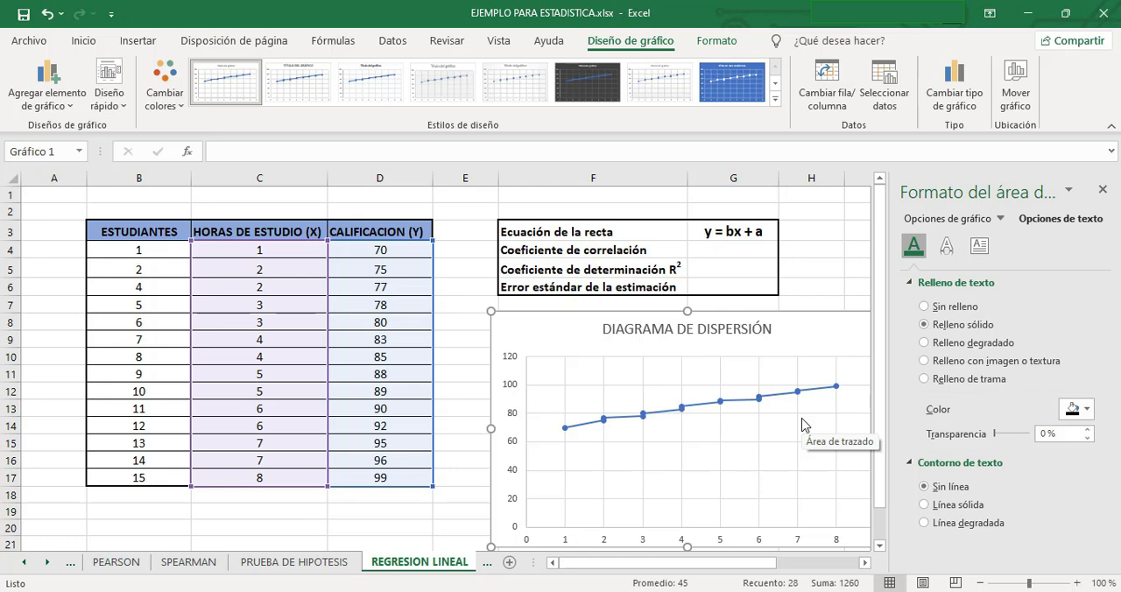
Add a trendline to the data series of the scatter chart.
click(680, 407)
right_click(680, 408)
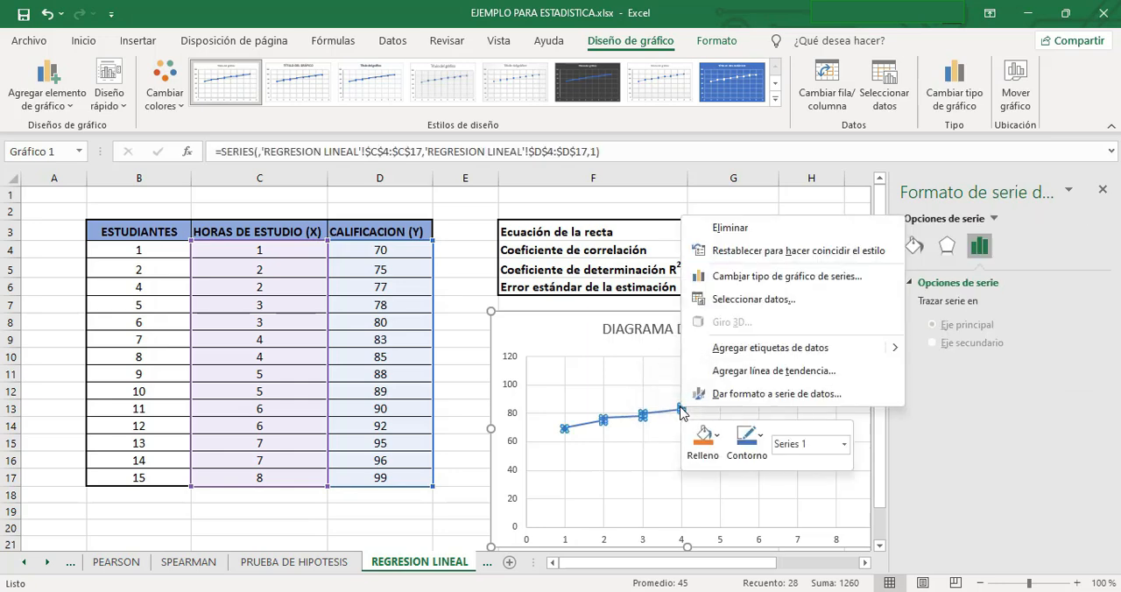
click(757, 371)
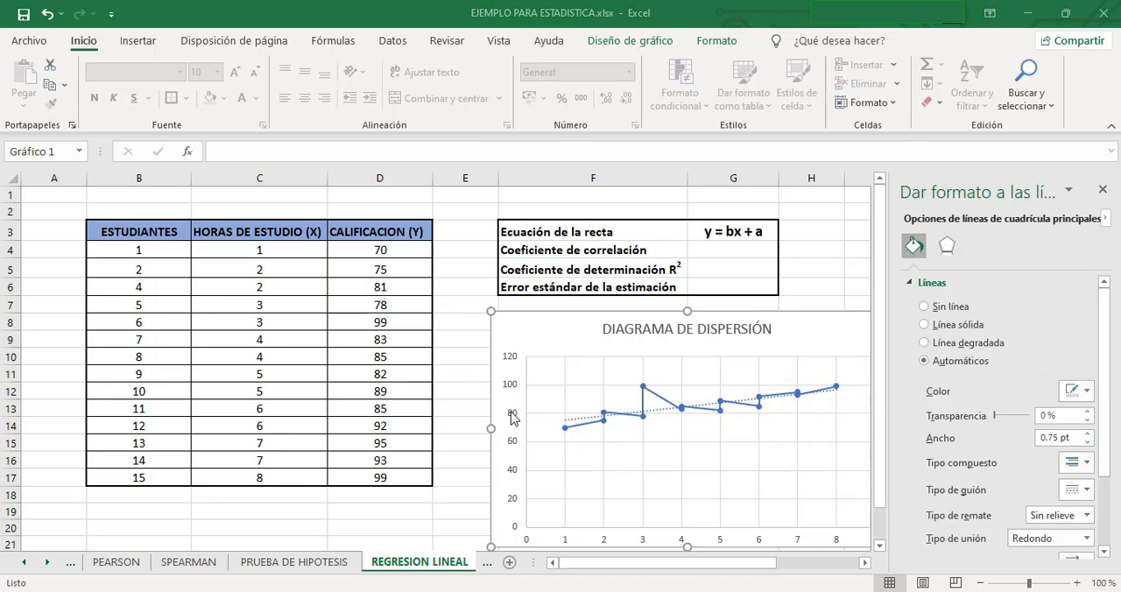
Format the chart's trendline as a red dashed line.
click(657, 408)
click(578, 418)
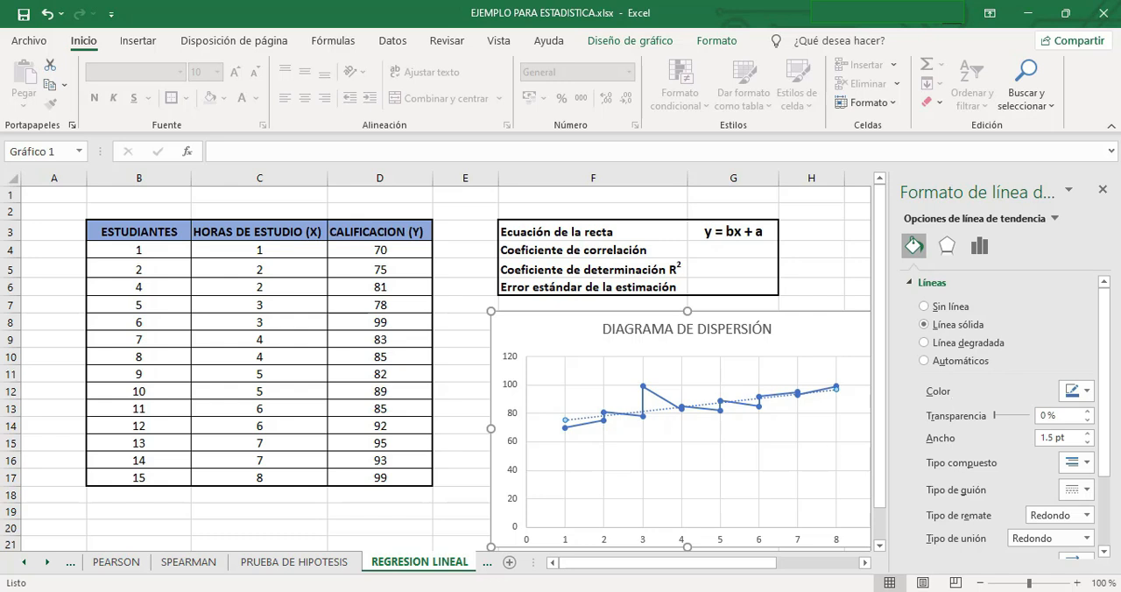
click(1086, 391)
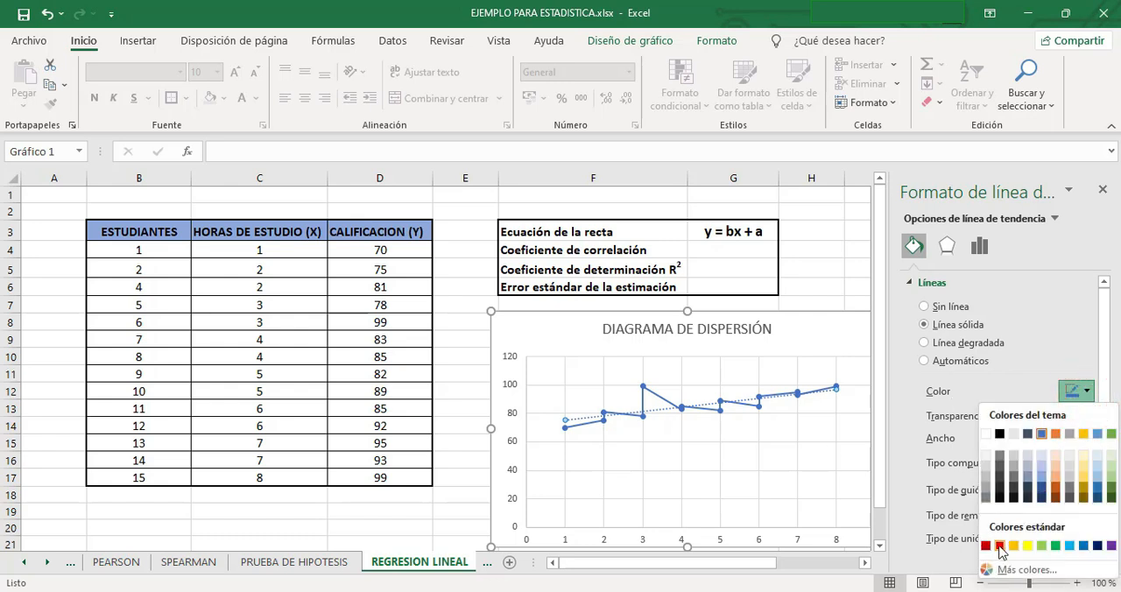
click(999, 547)
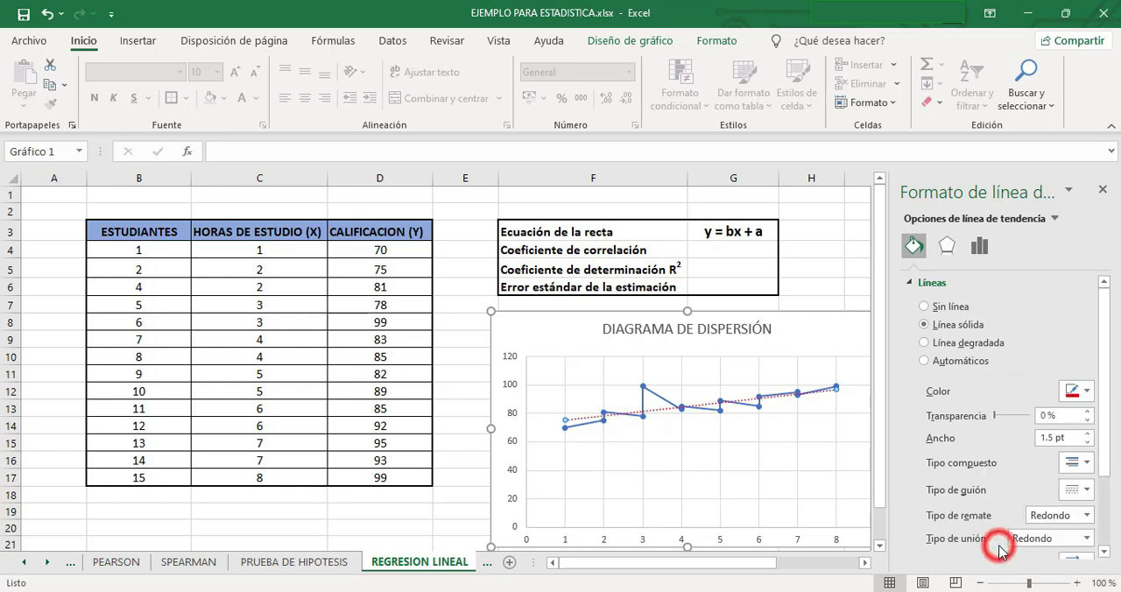
click(1088, 490)
click(1075, 453)
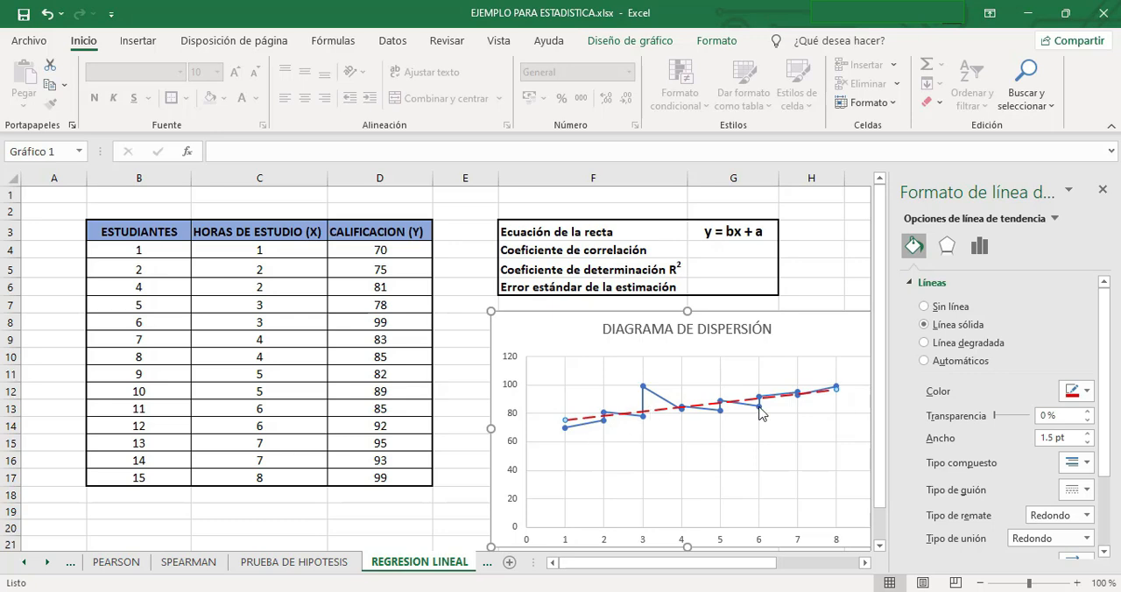
Display the equation of the linear trendline on the chart.
mouse_move(761, 411)
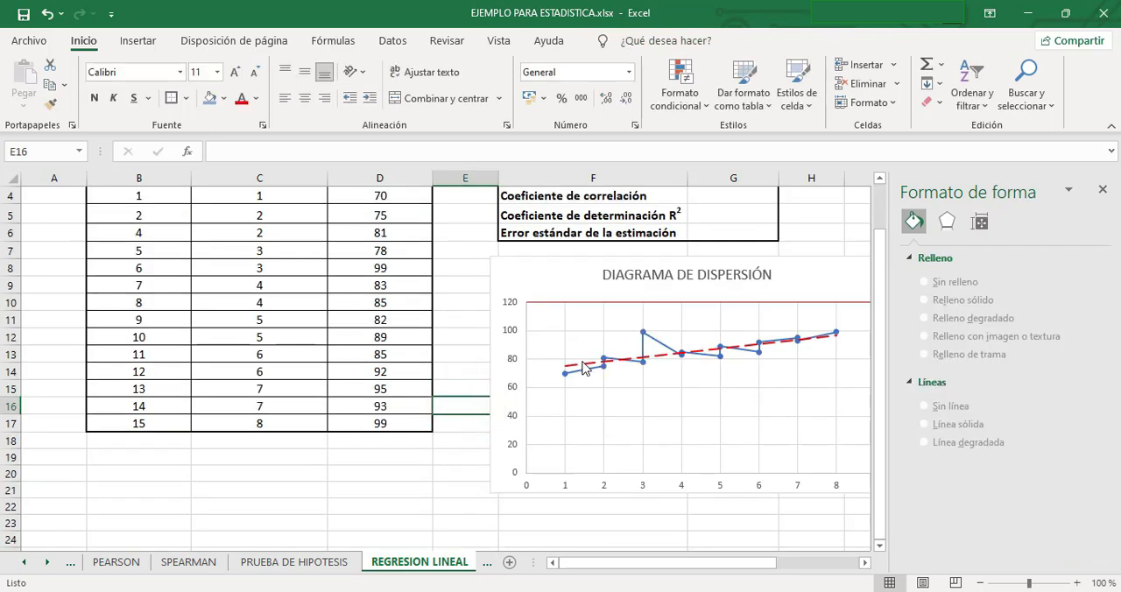
click(584, 364)
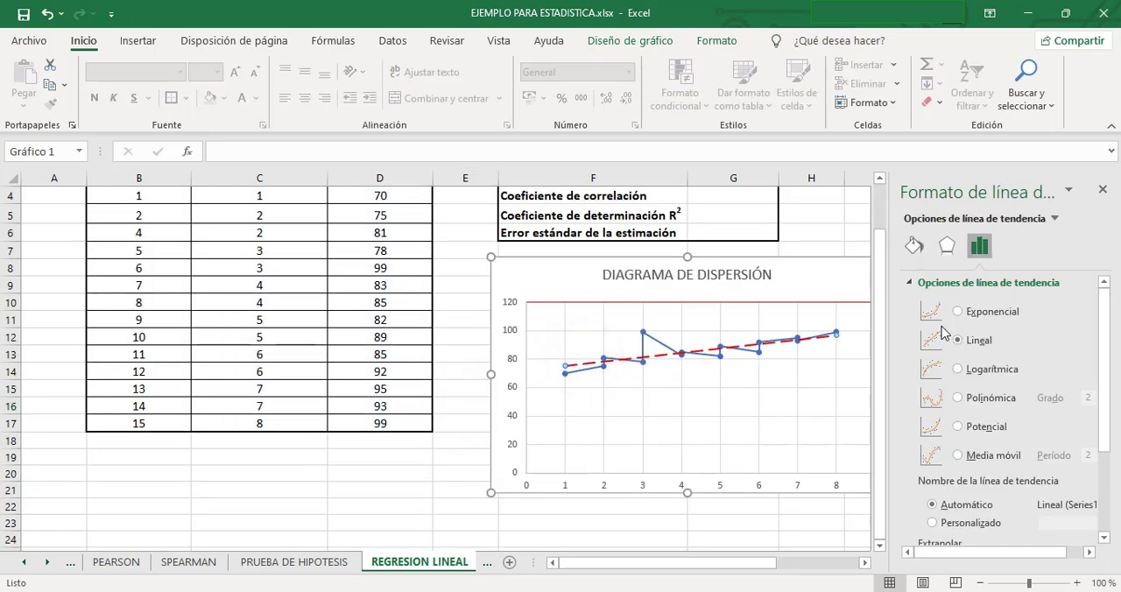
click(980, 248)
drag(1101, 328, 1101, 406)
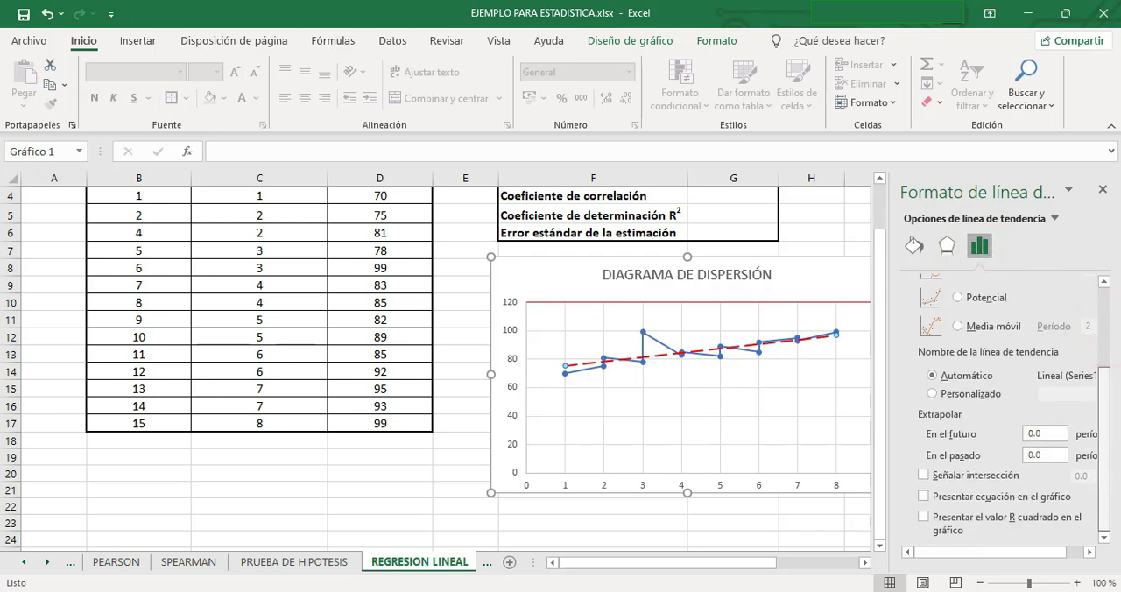
click(922, 496)
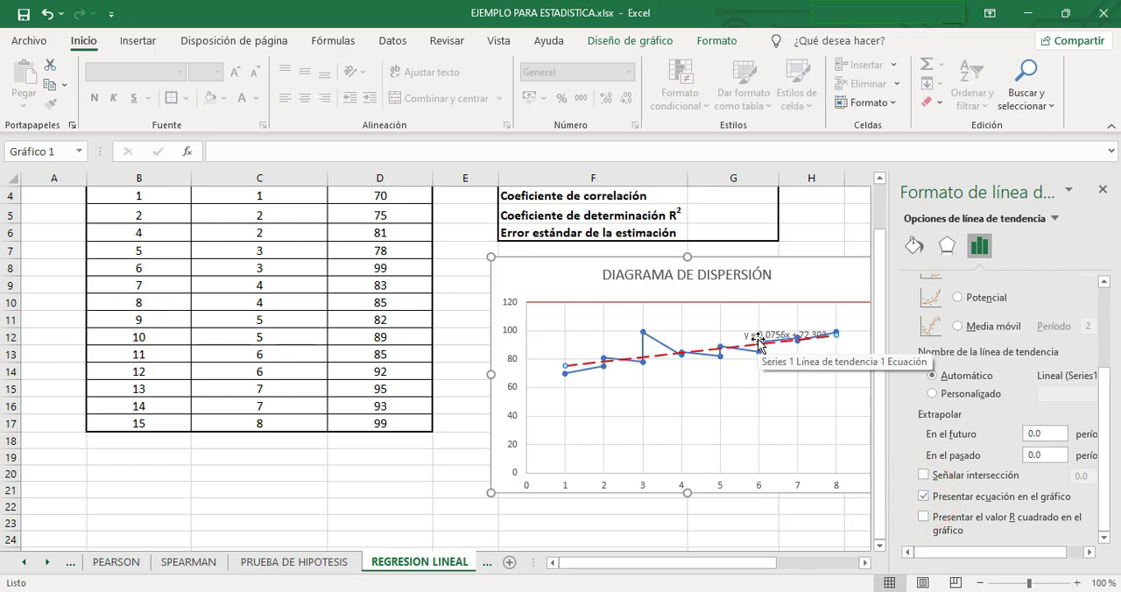
Format the trendline equation label as bold 12 pt and move it just above the plotted lines.
click(757, 340)
click(216, 72)
click(208, 184)
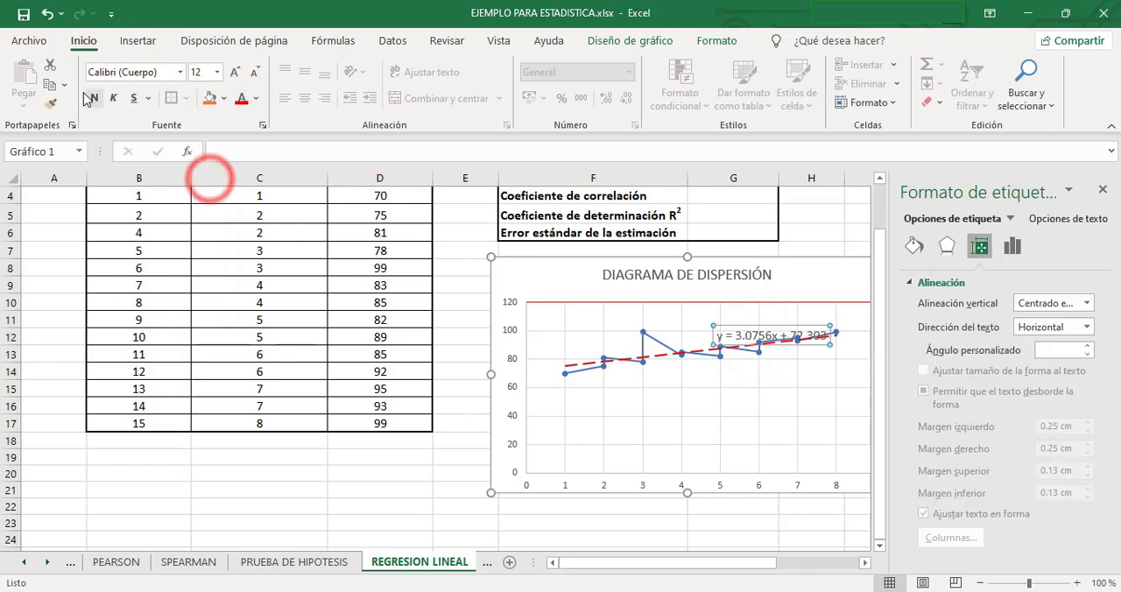
click(94, 99)
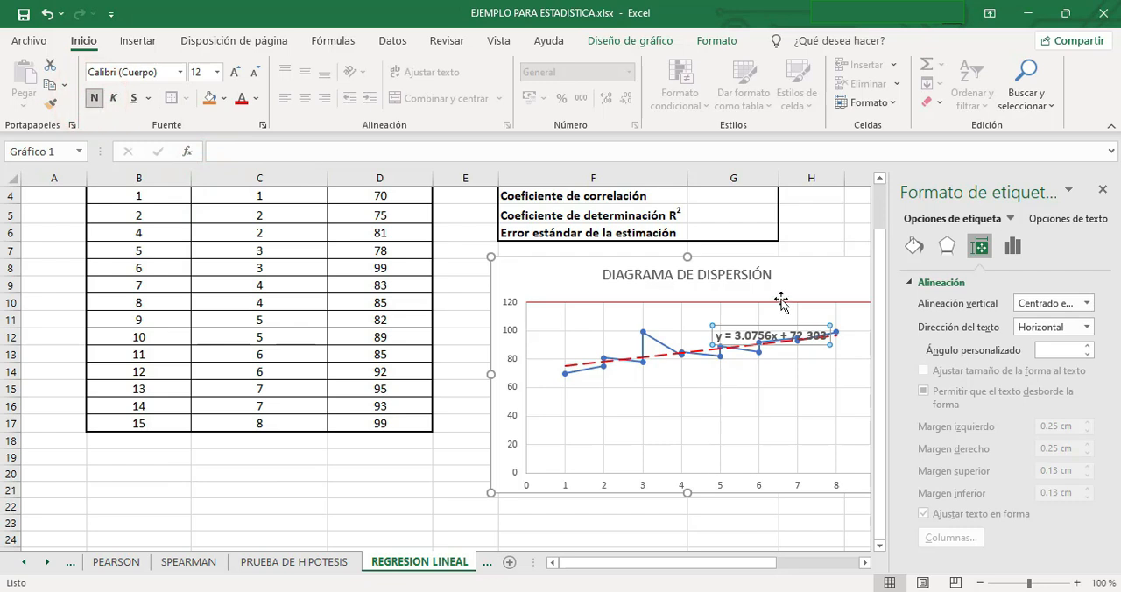
drag(718, 339, 714, 319)
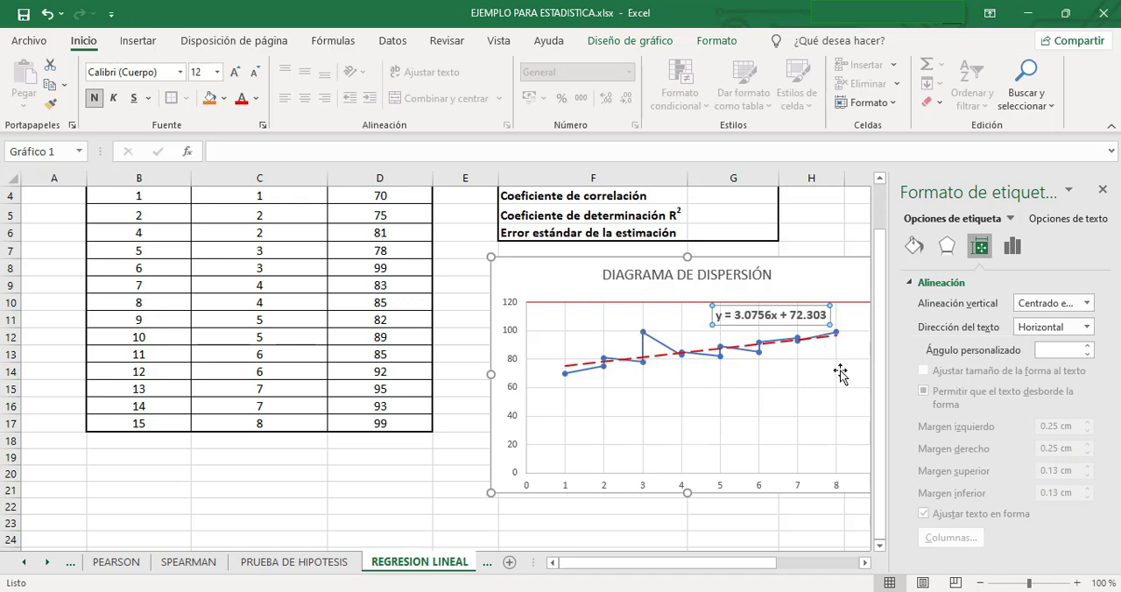
Display the trendline's R-squared value on the chart.
scroll(813, 365, up, 1)
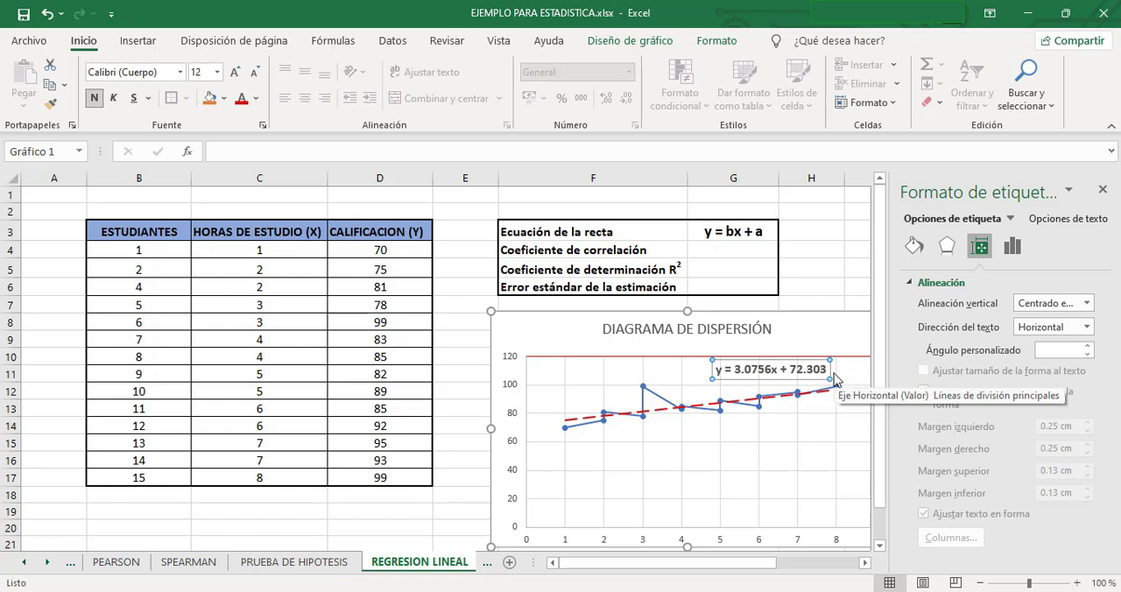
click(572, 428)
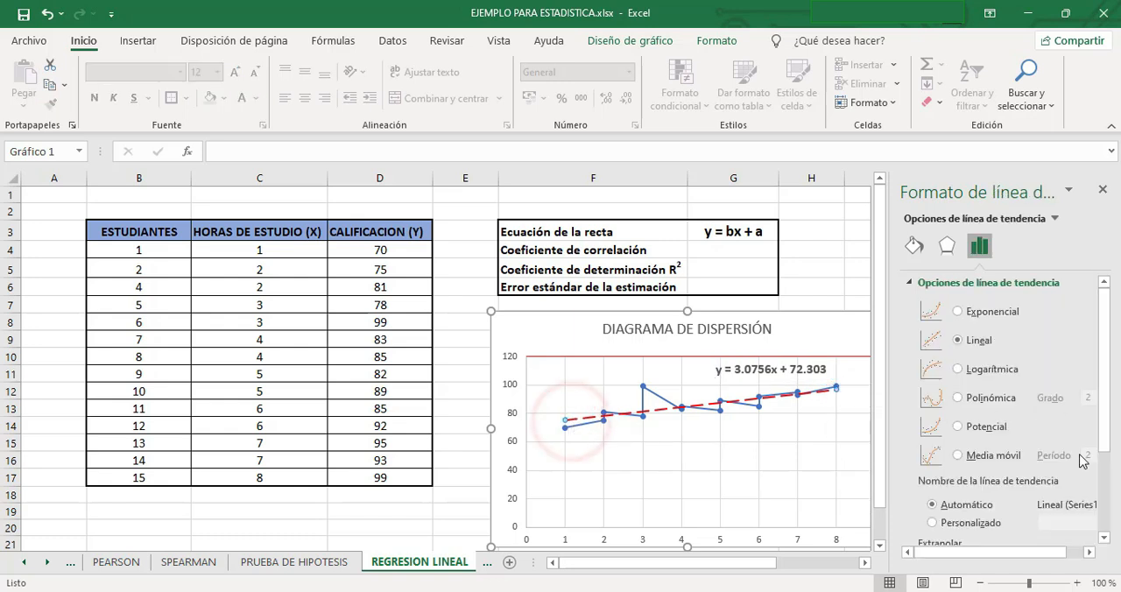
scroll(1081, 423, down, 3)
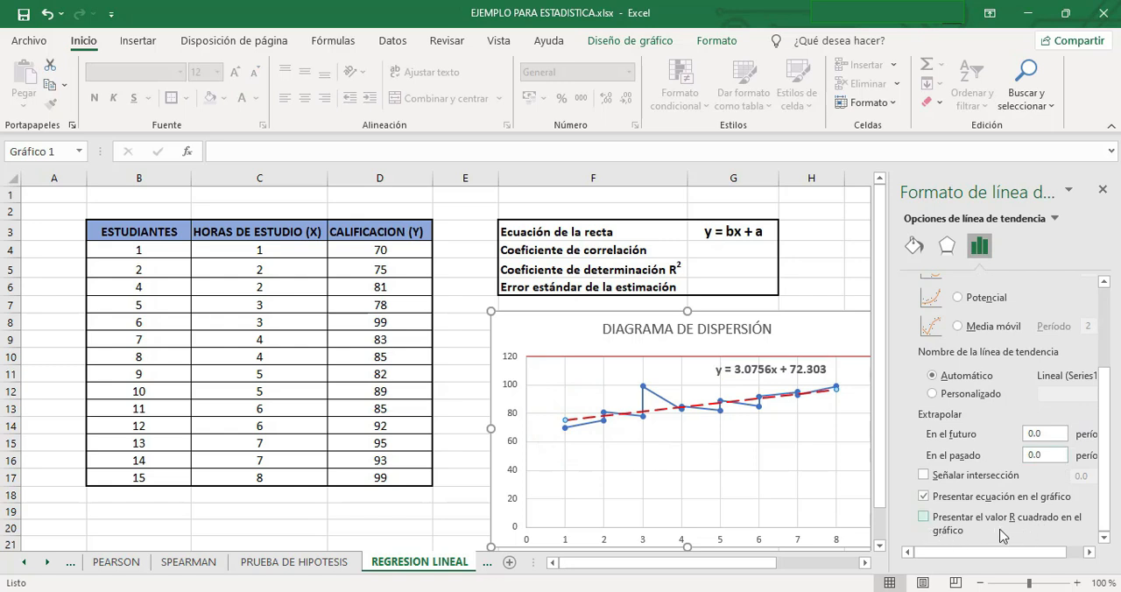
click(922, 517)
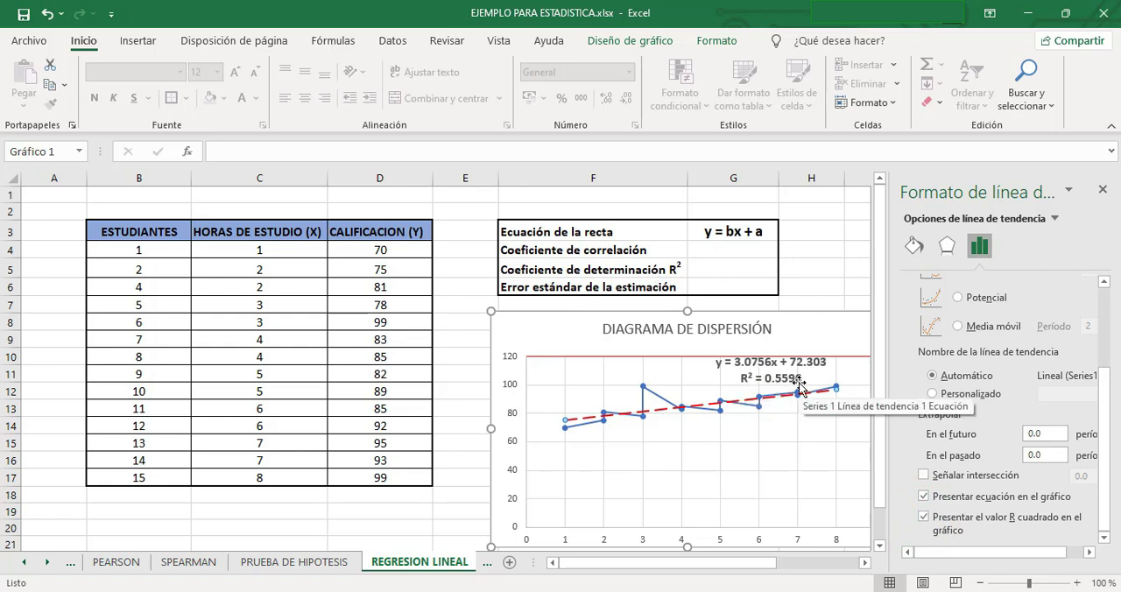
Enter 0.5596 in cell G5 as the Coeficiente de determinación R².
mouse_move(833, 390)
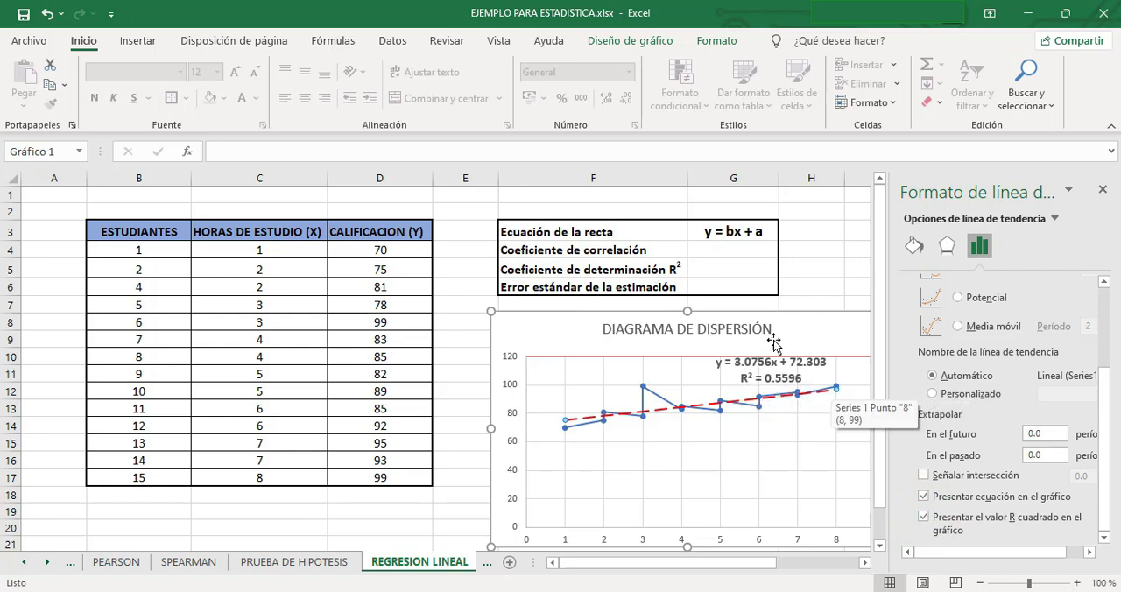
click(707, 265)
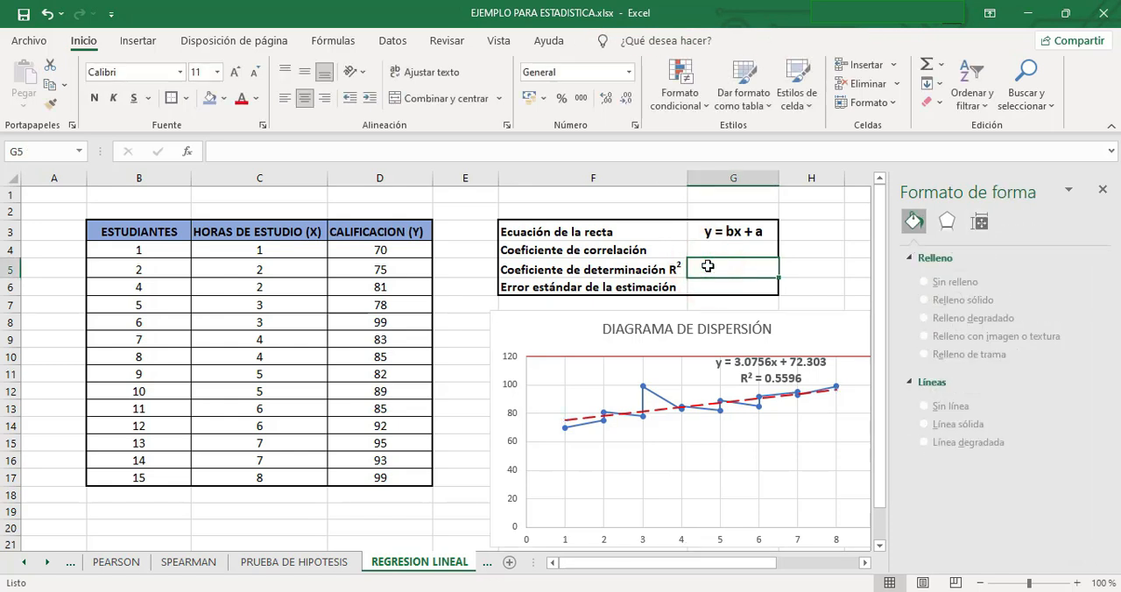
text(0.55)
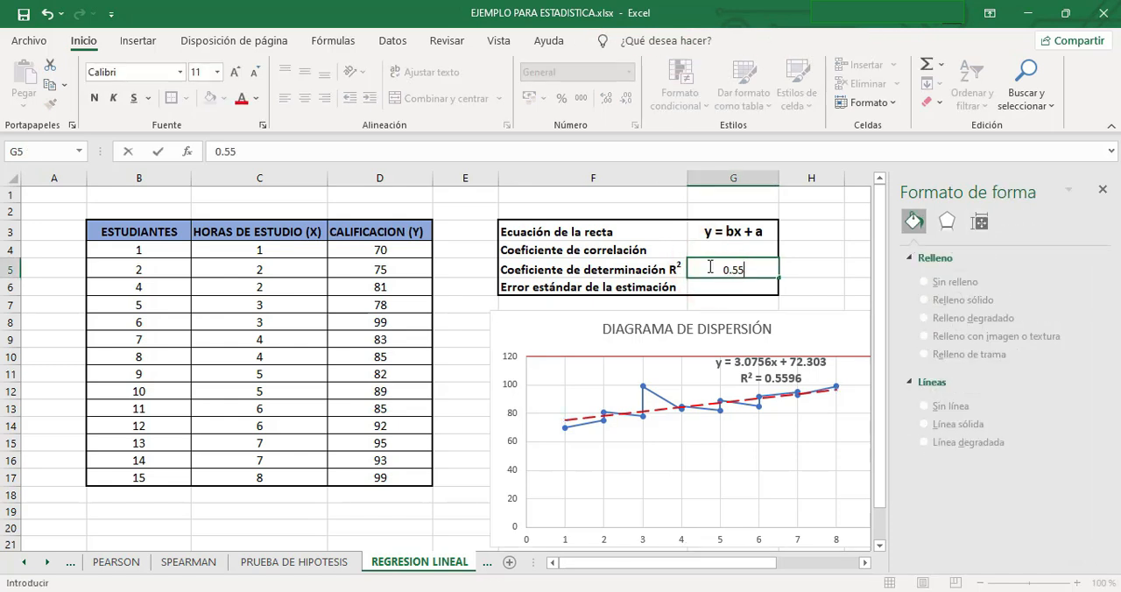
text(96)
key(Return)
Format the coefficient of determination in G5 as a percentage in bold 14 pt.
click(711, 269)
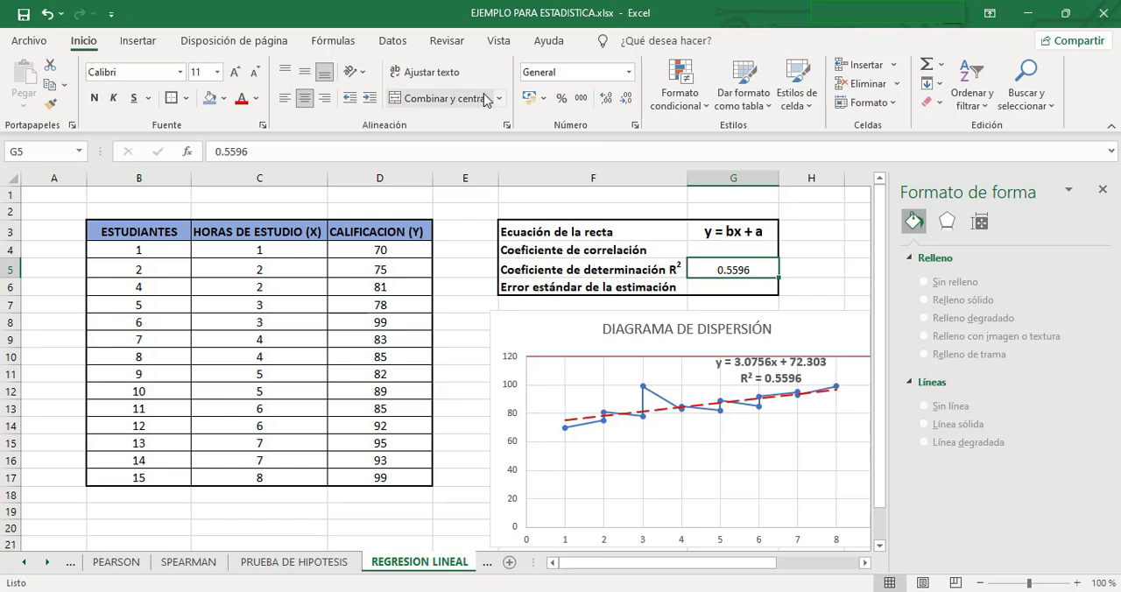
click(563, 98)
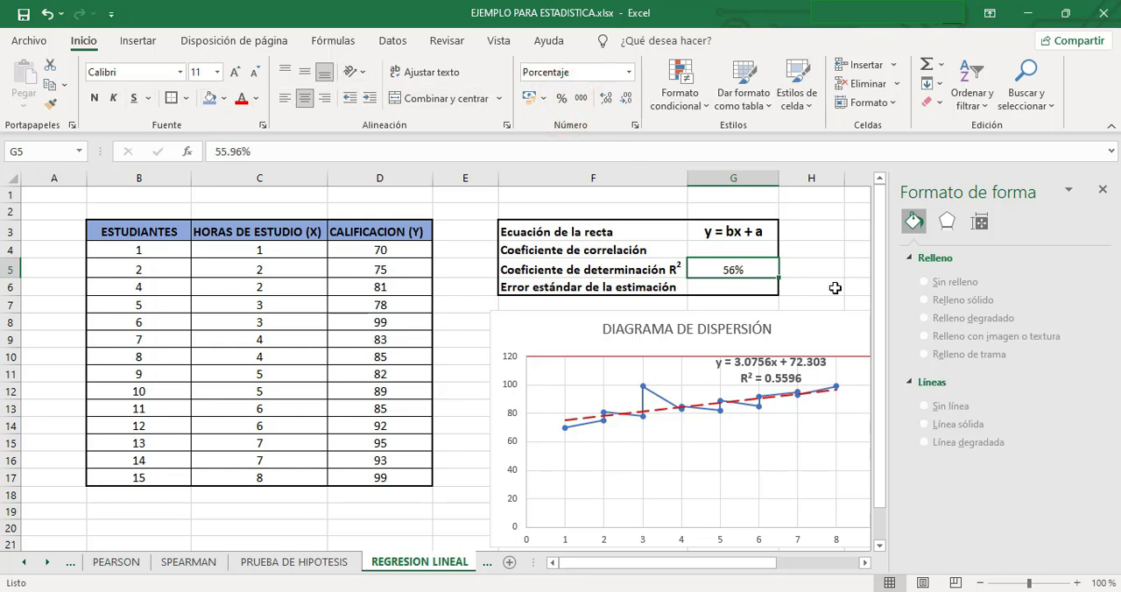
click(94, 98)
click(217, 72)
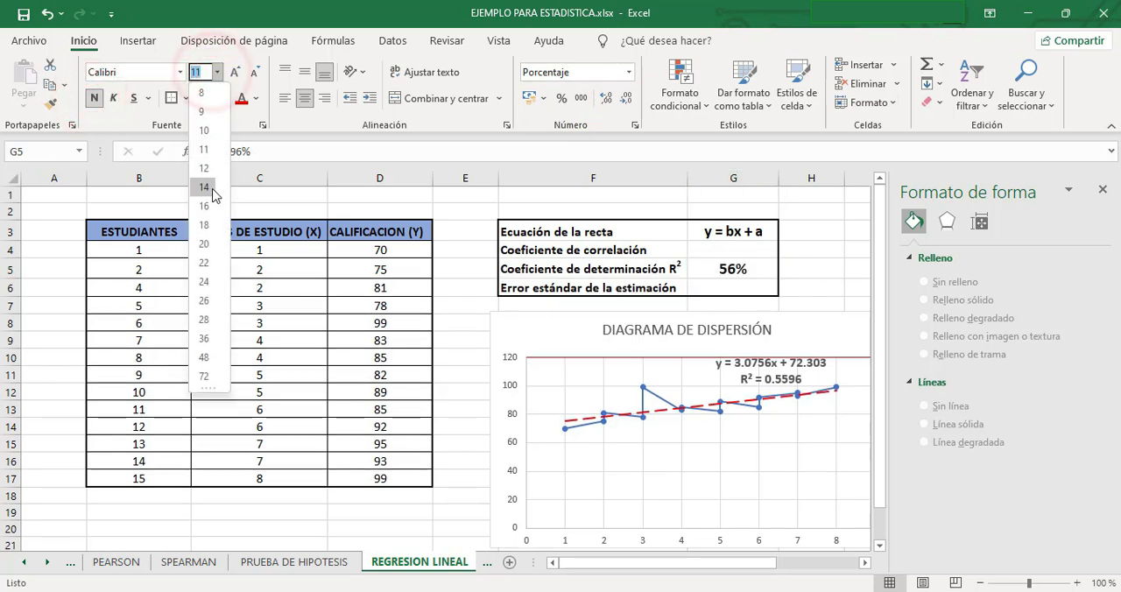
click(212, 187)
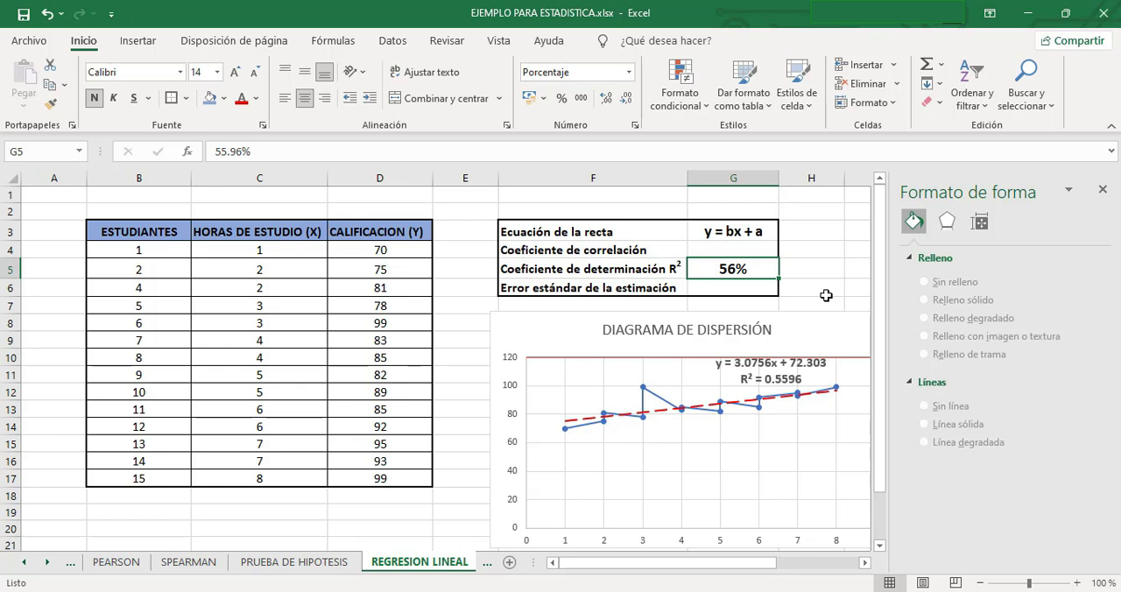
Calculate the Coeficiente de correlación in cell G4 with =COEF.DE.CORREL(C4:C17,D4:D17).
mouse_move(410, 591)
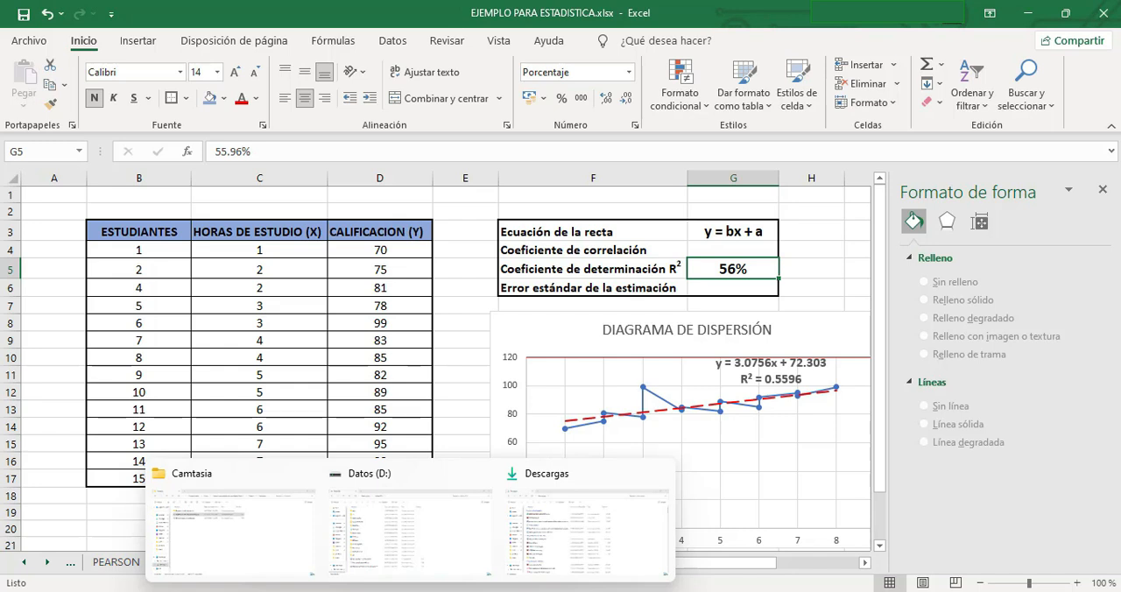
click(602, 269)
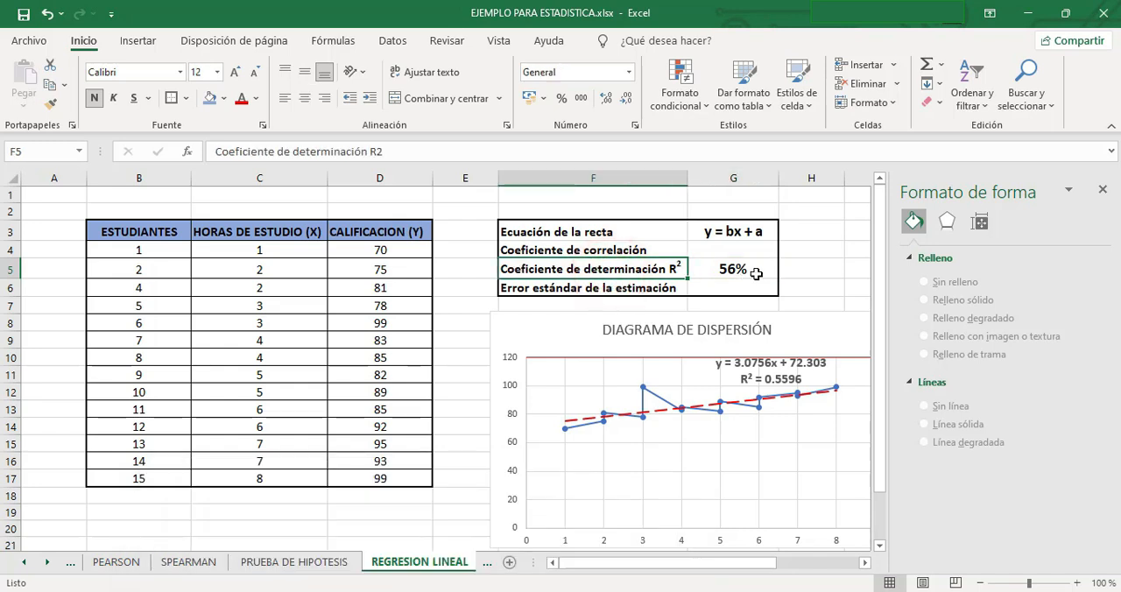
click(600, 252)
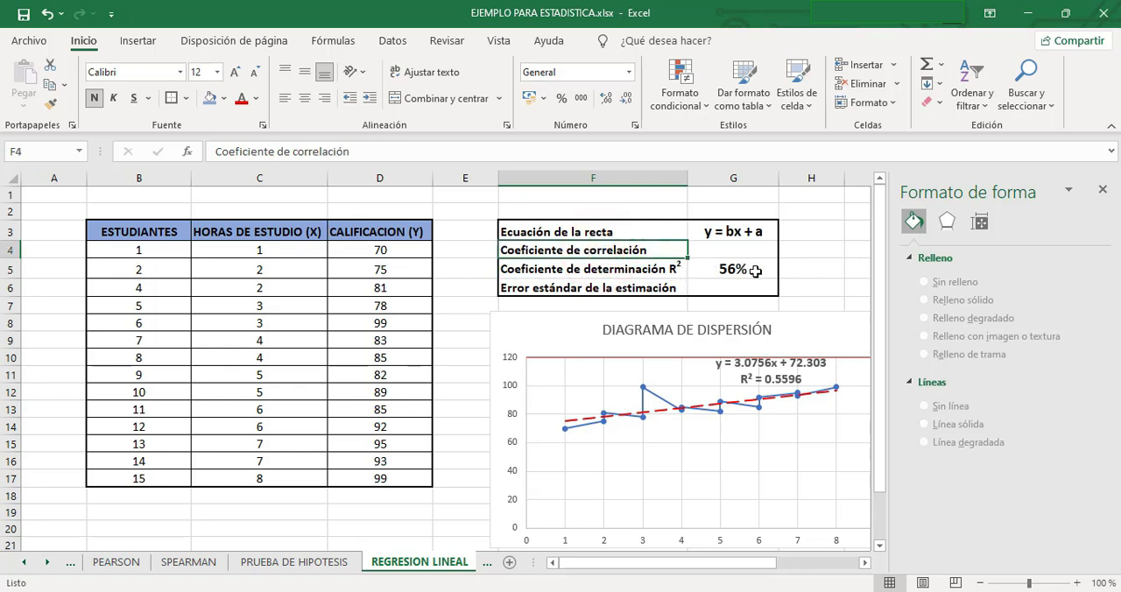
click(724, 253)
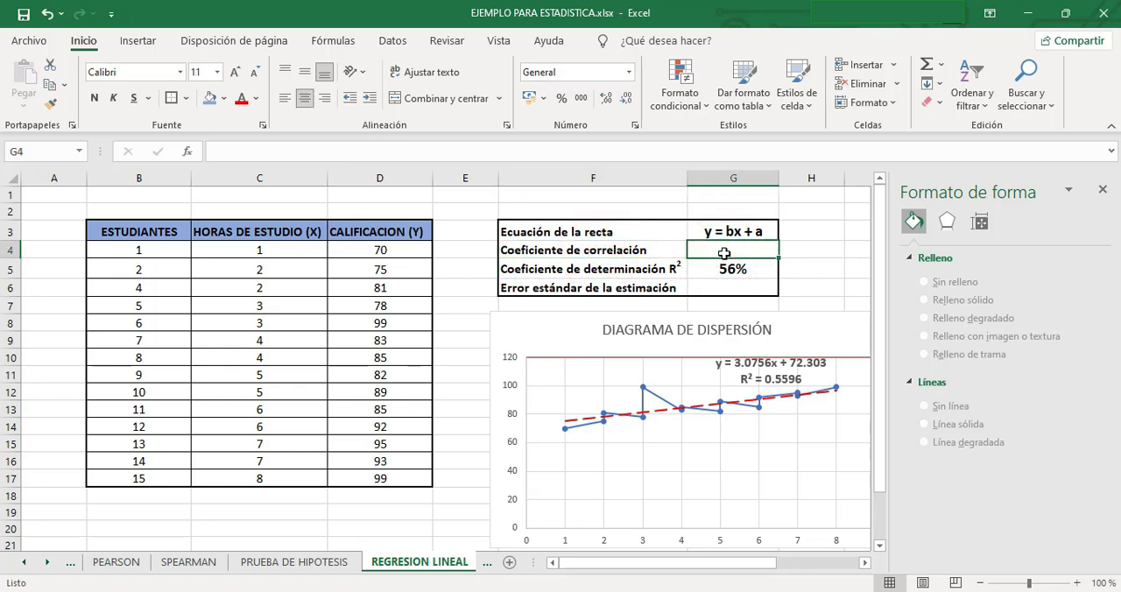
text(=)
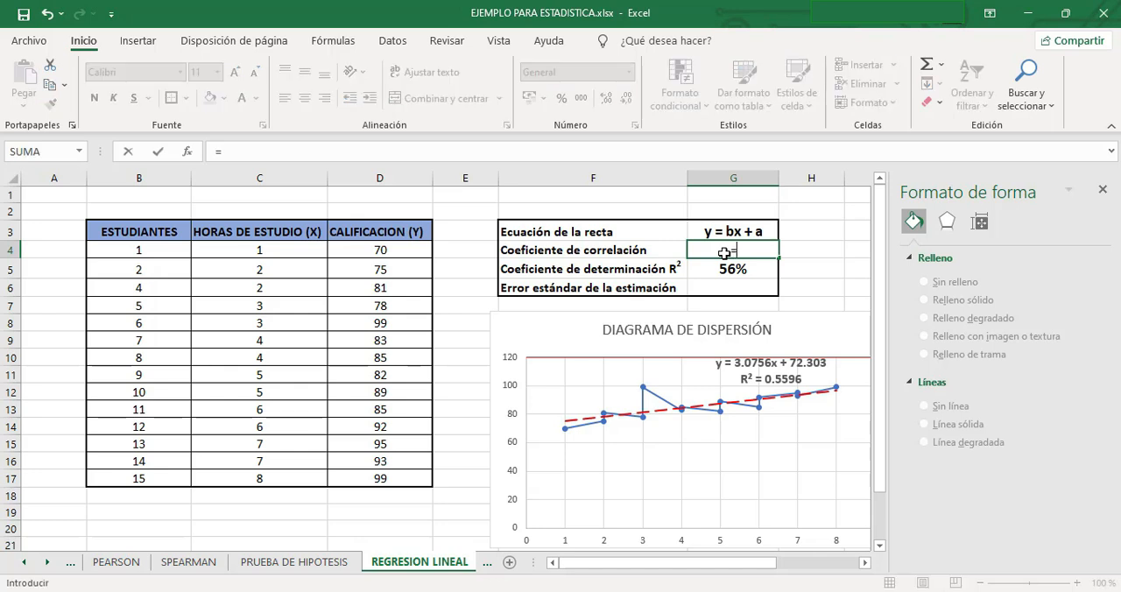
text(COEF)
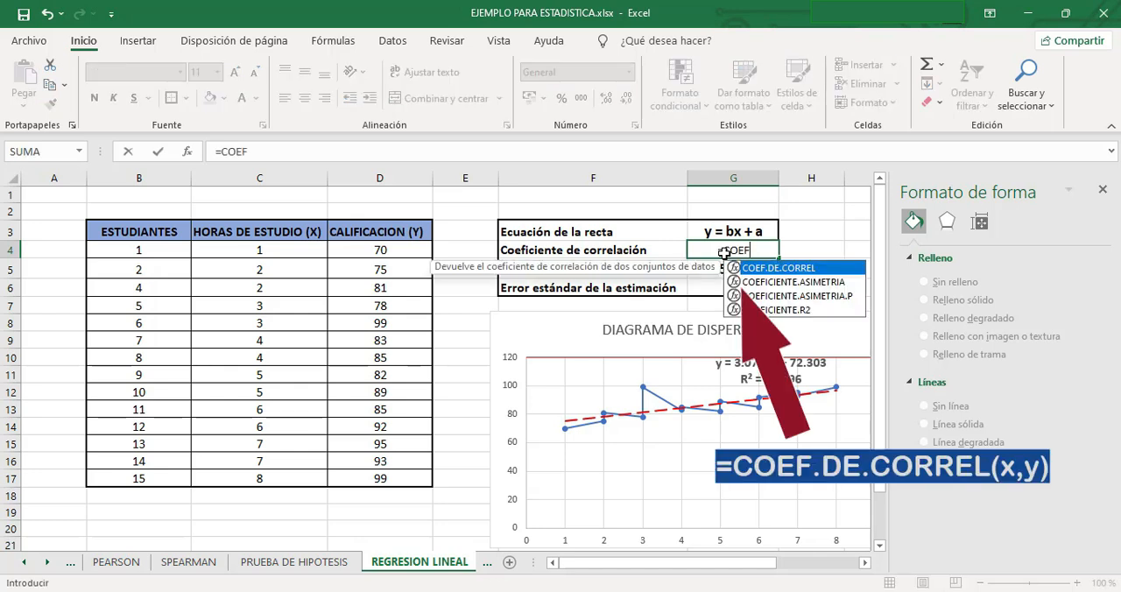
double_click(799, 272)
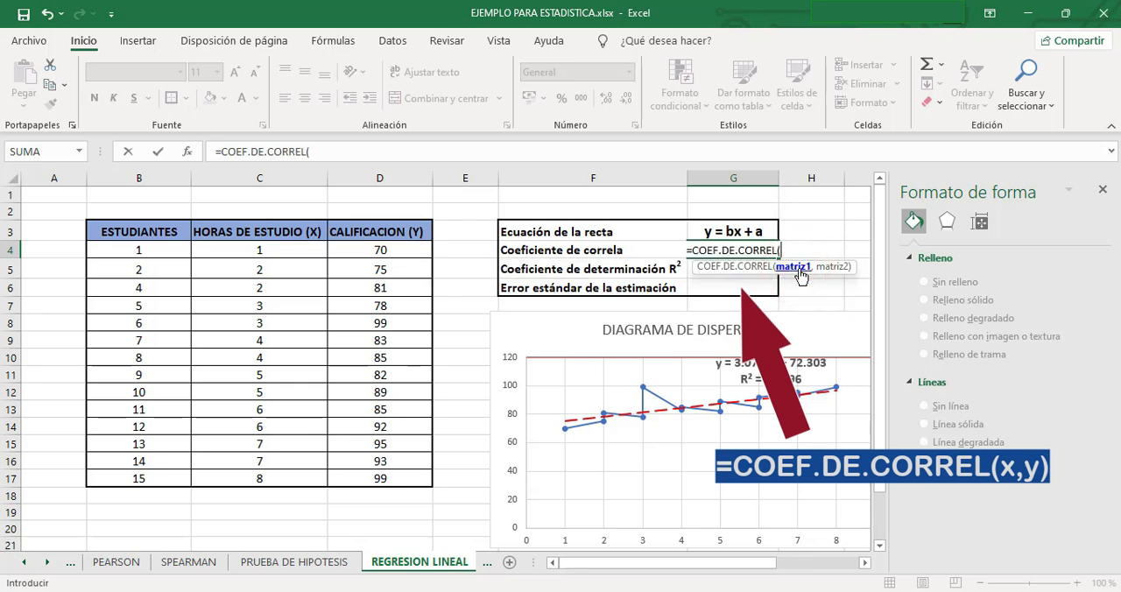
drag(245, 251, 290, 470)
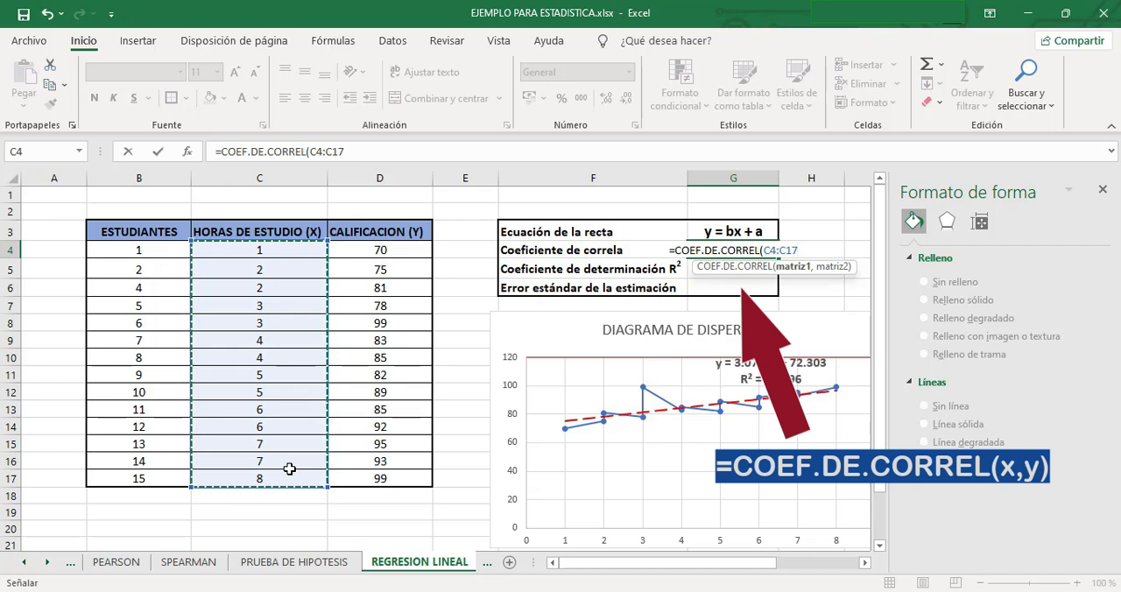
text(,)
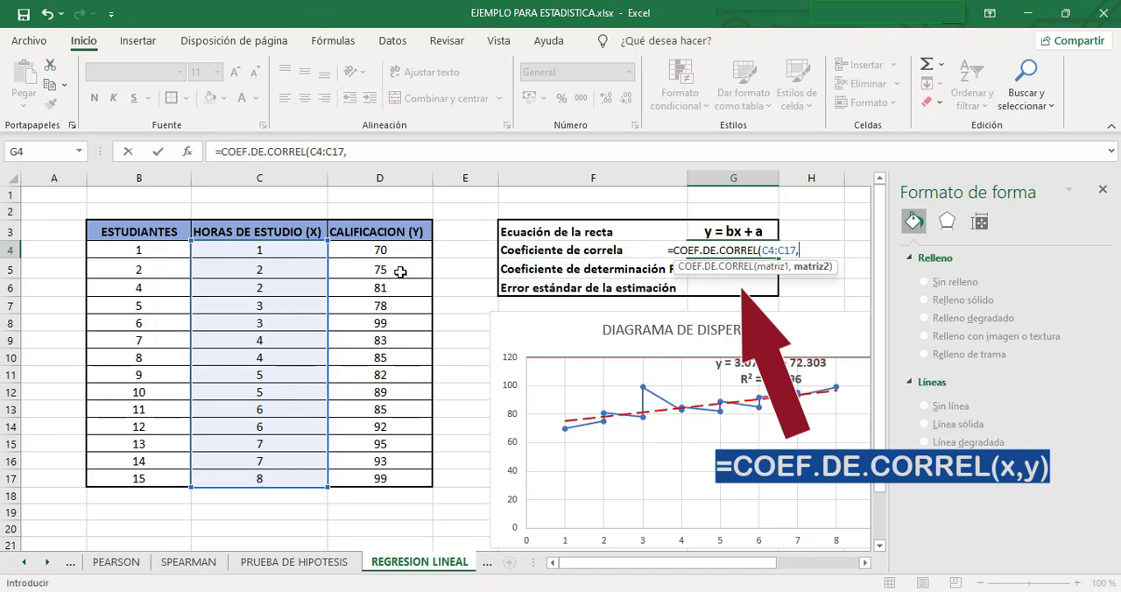
drag(379, 249, 400, 473)
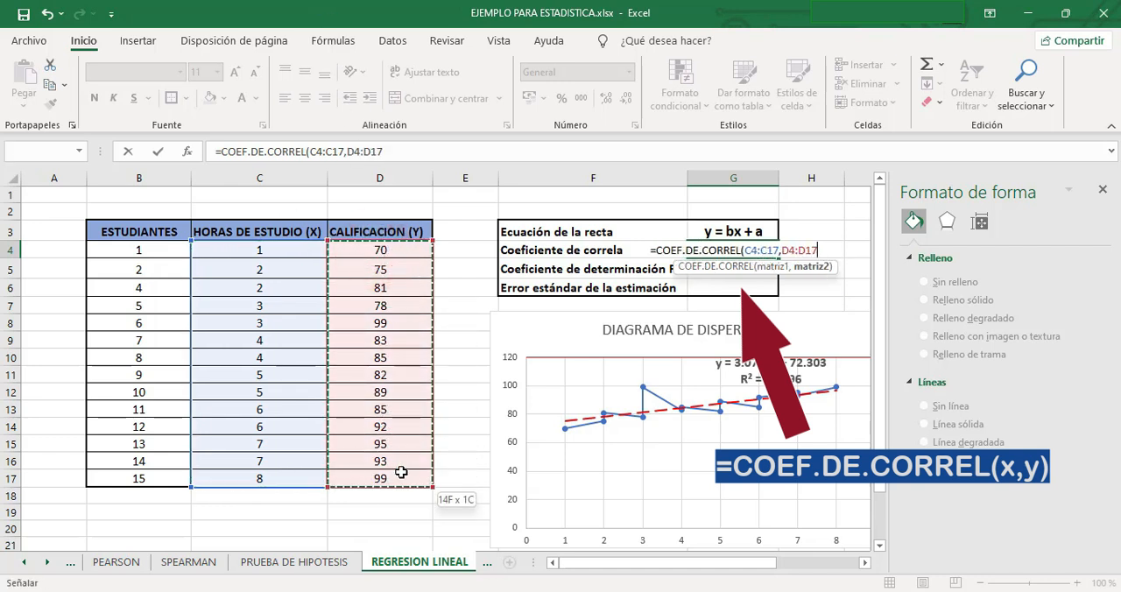
key(Return)
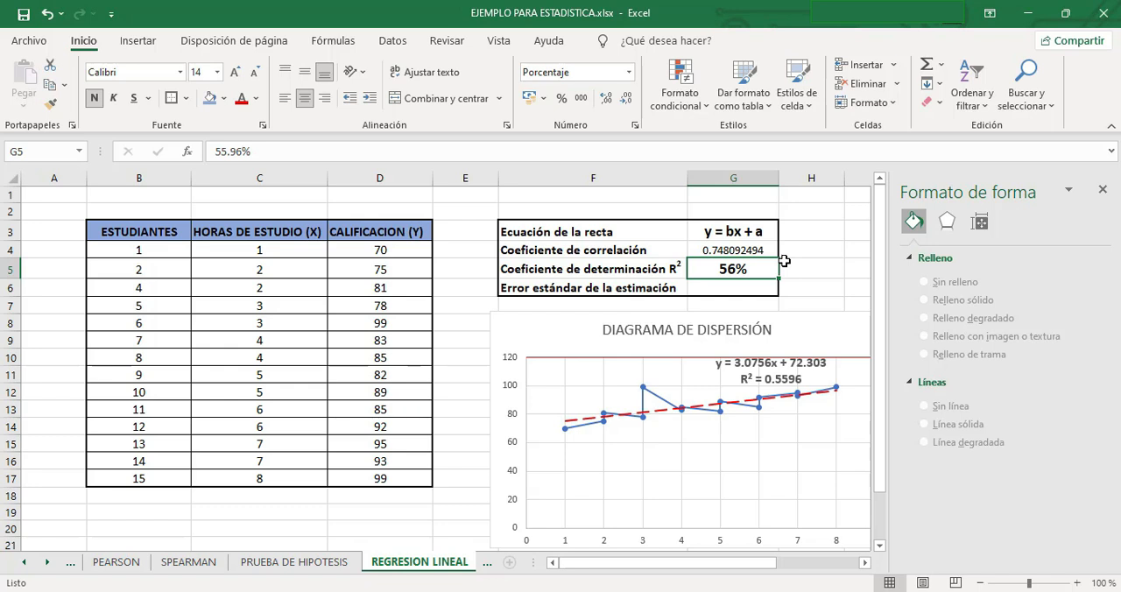
Close the shape formatting pane and start the Regresión tool from Análisis de datos with cell J3 selected.
click(1102, 189)
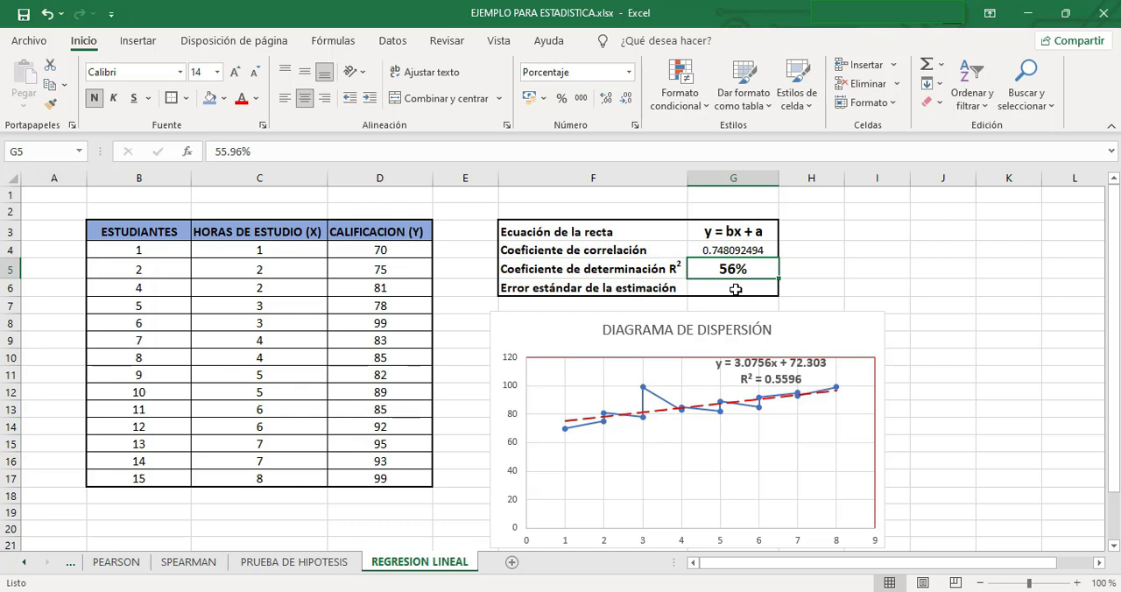
click(942, 230)
click(387, 41)
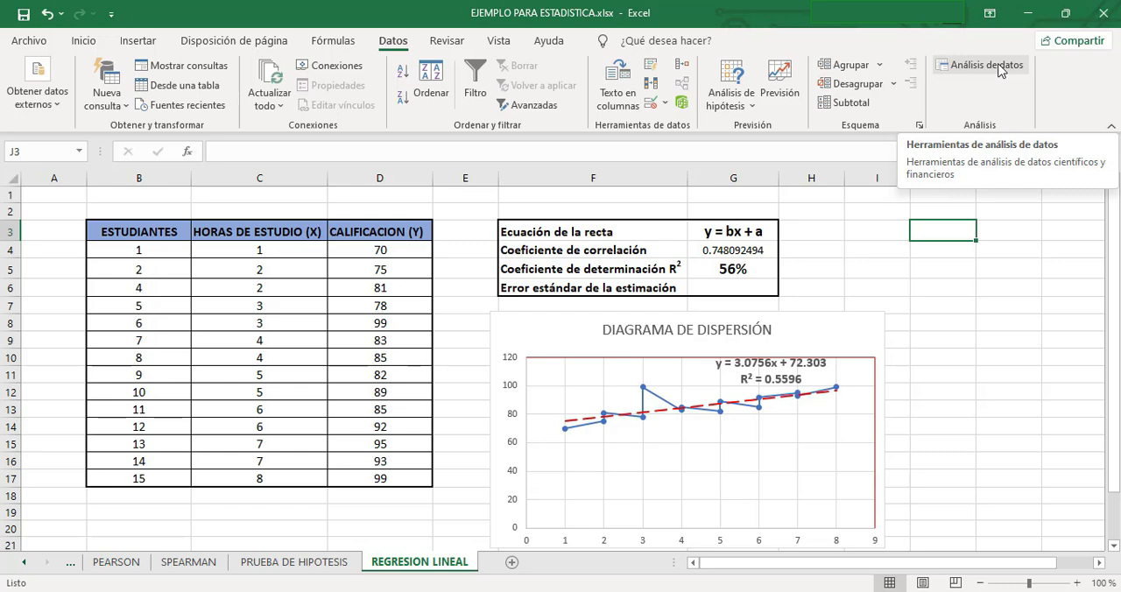
click(999, 69)
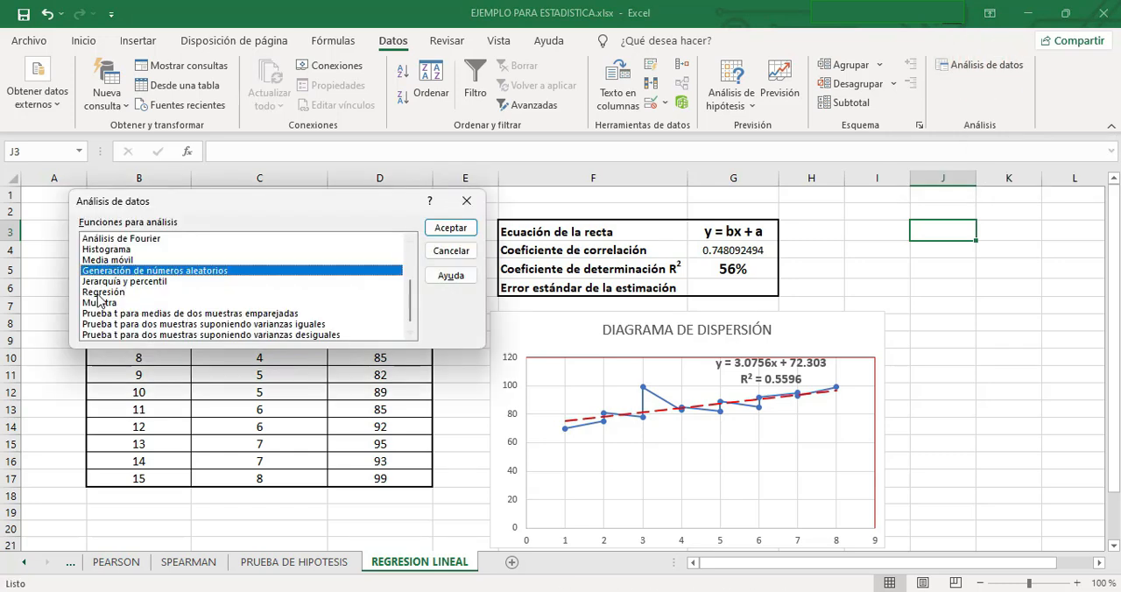
click(99, 294)
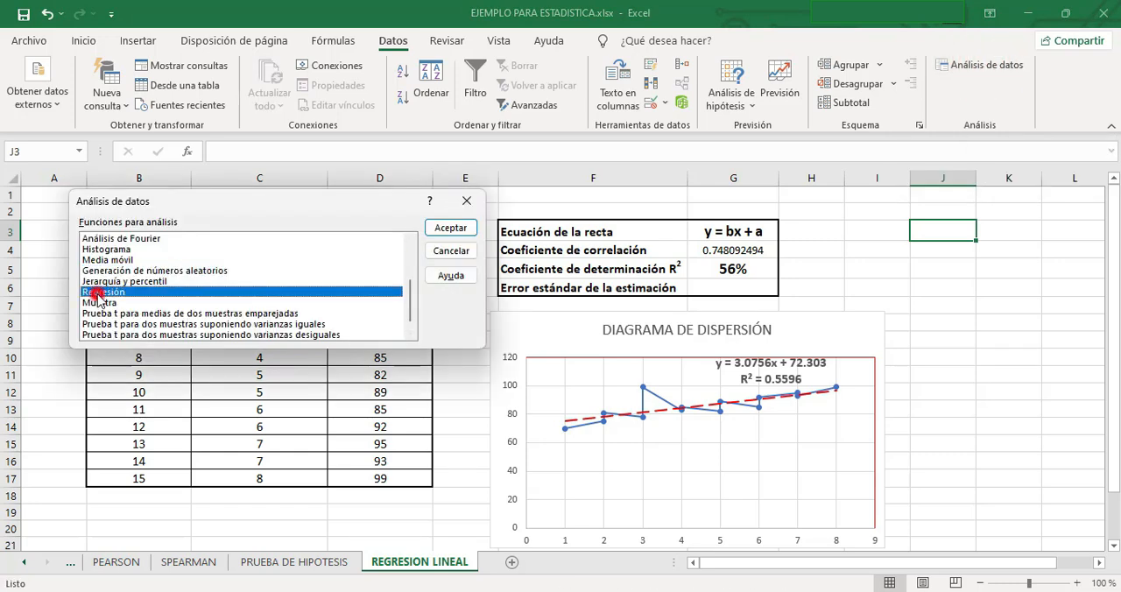
click(465, 233)
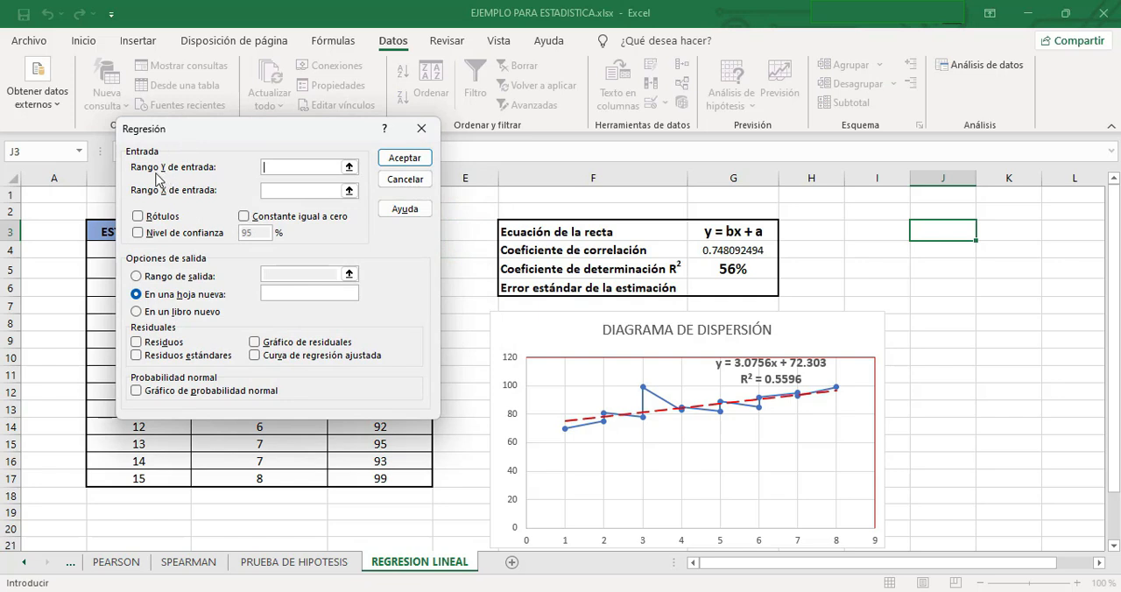
Set the regression's Y input range to the grades in $D$4:$D$17 and its X input range to the study hours in $C$4:$C$17.
click(349, 167)
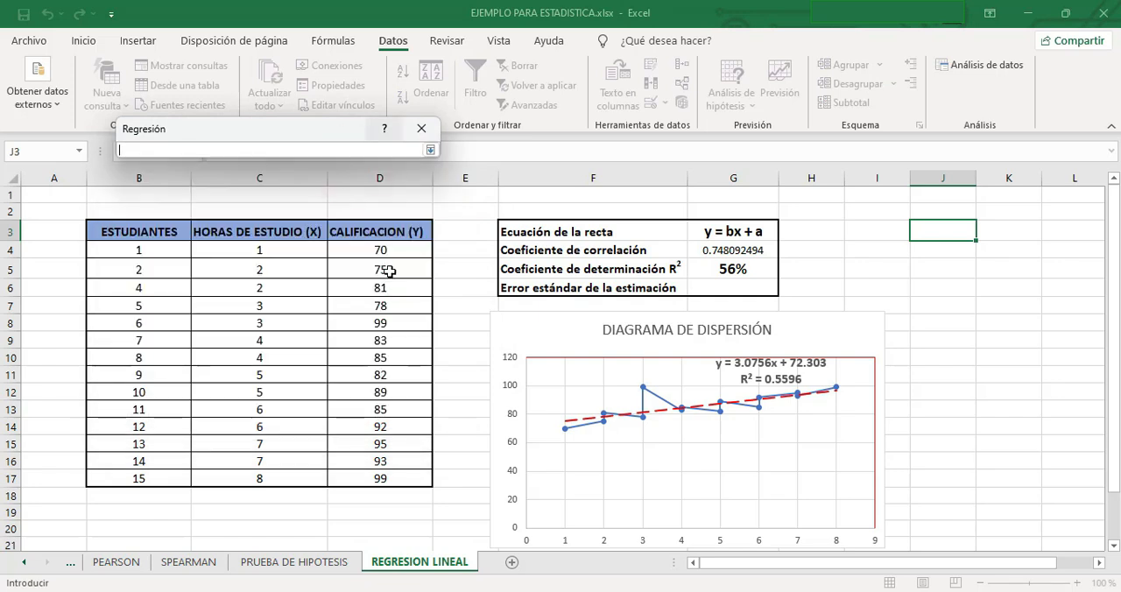
drag(386, 252, 394, 480)
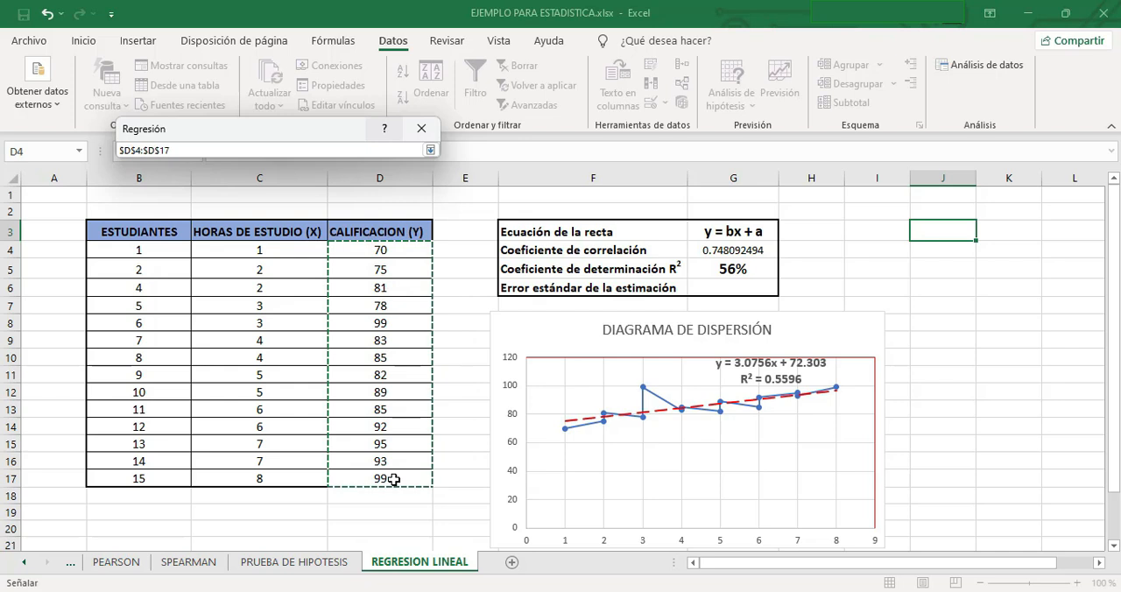
click(430, 150)
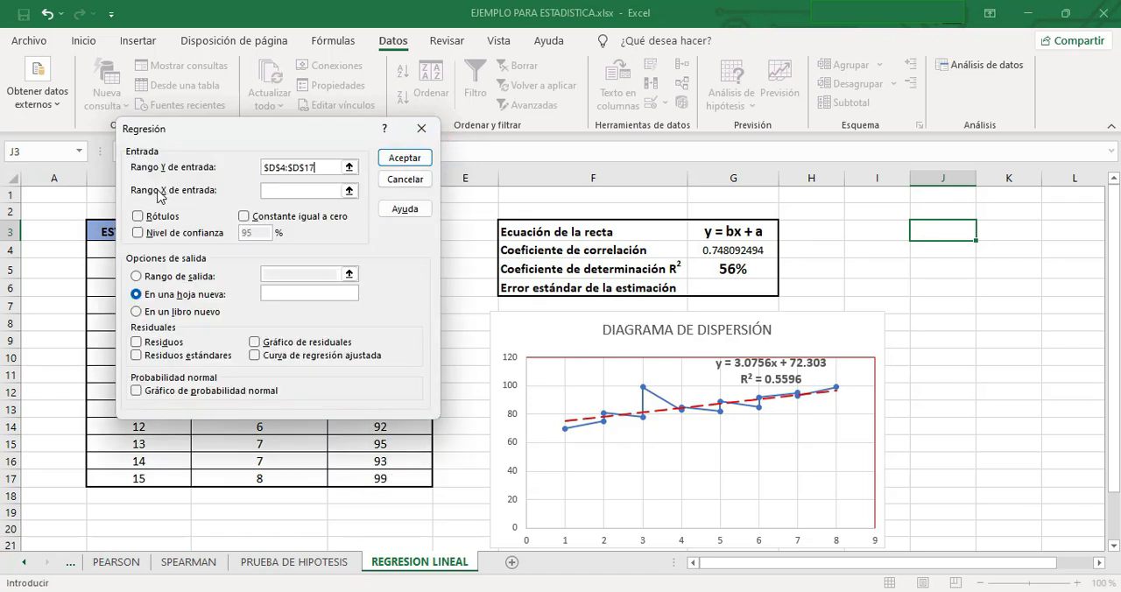
click(349, 190)
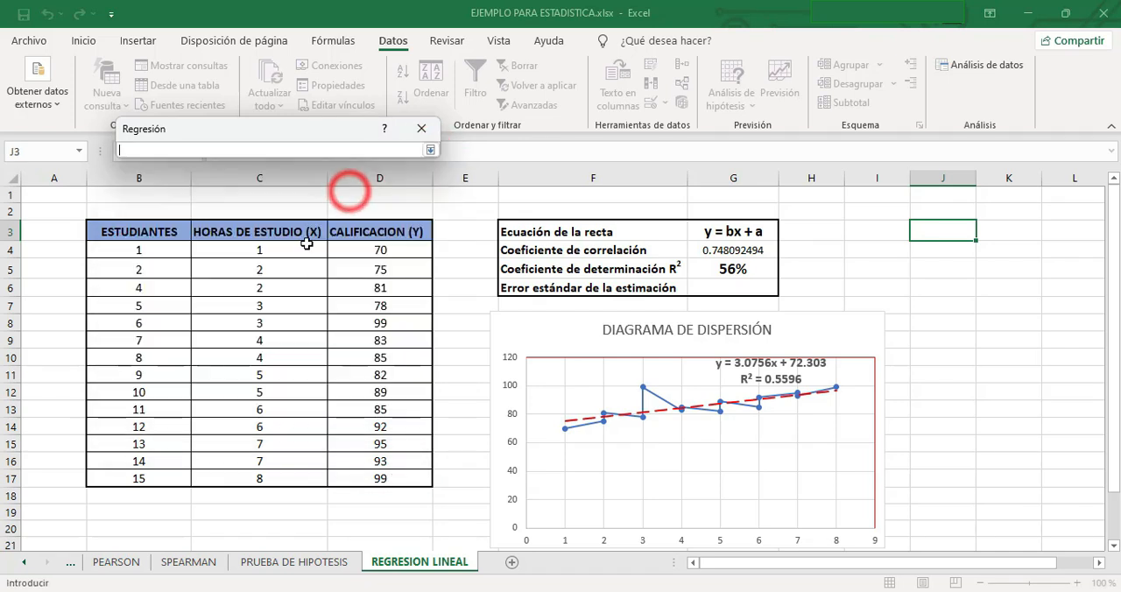
drag(254, 254, 261, 480)
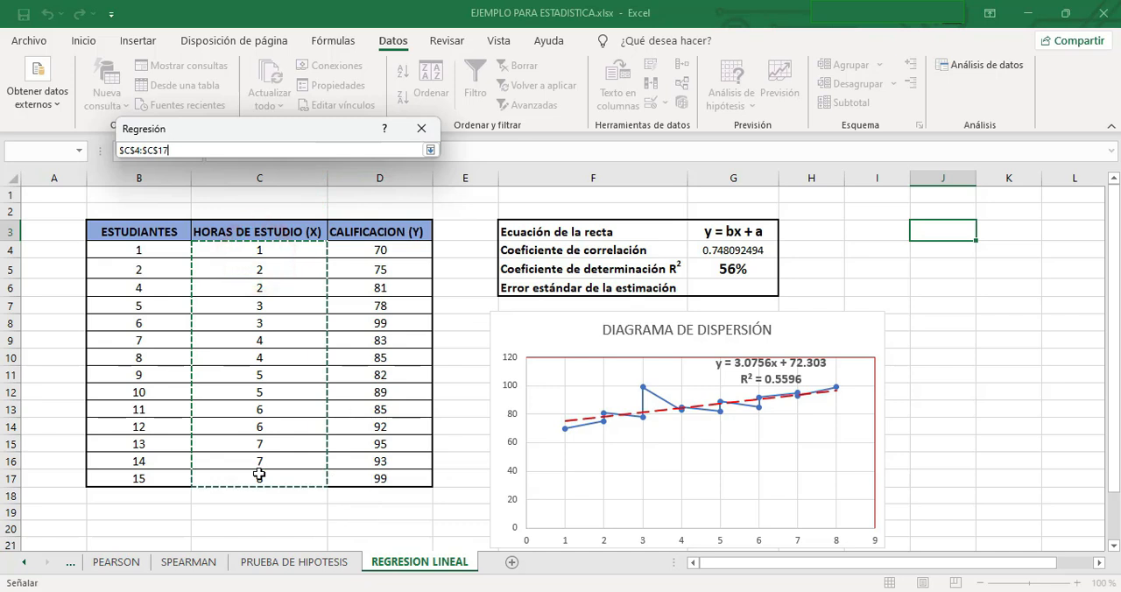
click(430, 150)
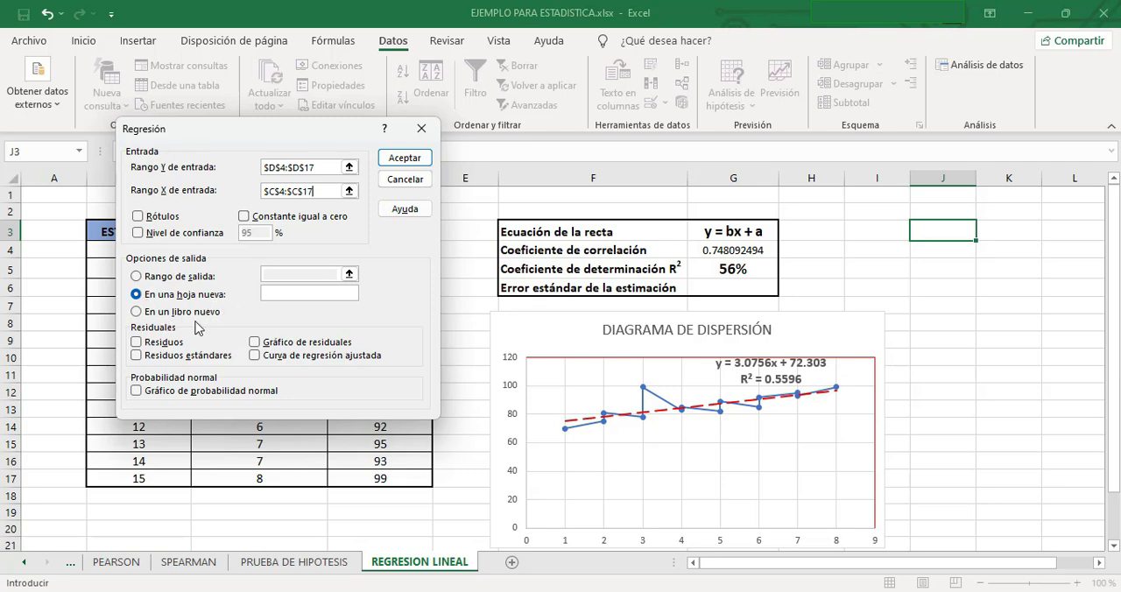
Set the regression's output range to $J$3 on the current sheet and run the analysis.
click(136, 276)
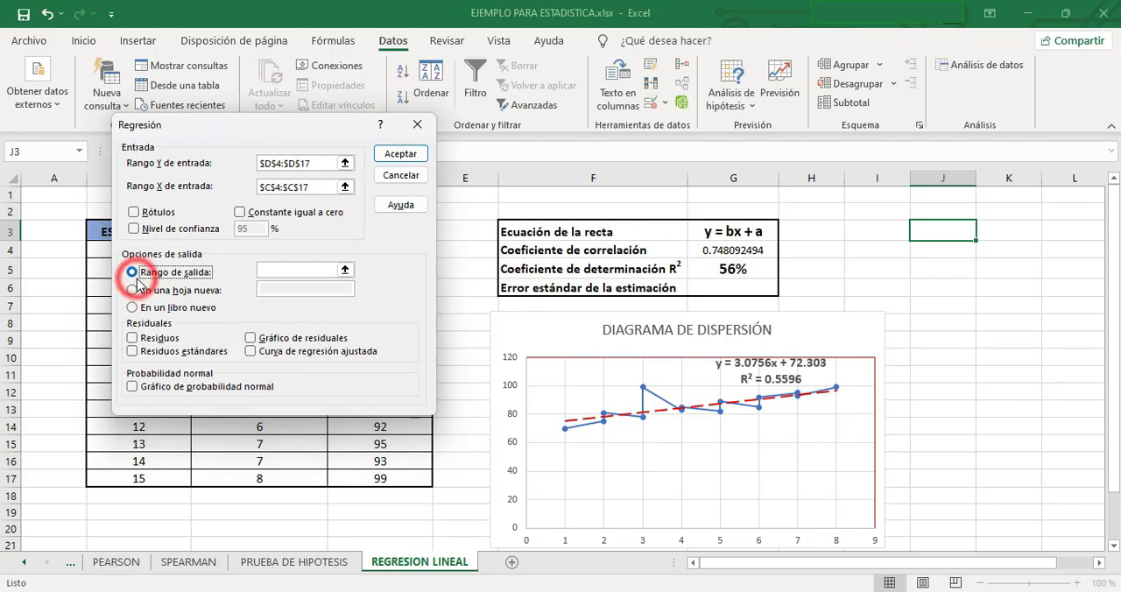
click(345, 271)
click(925, 231)
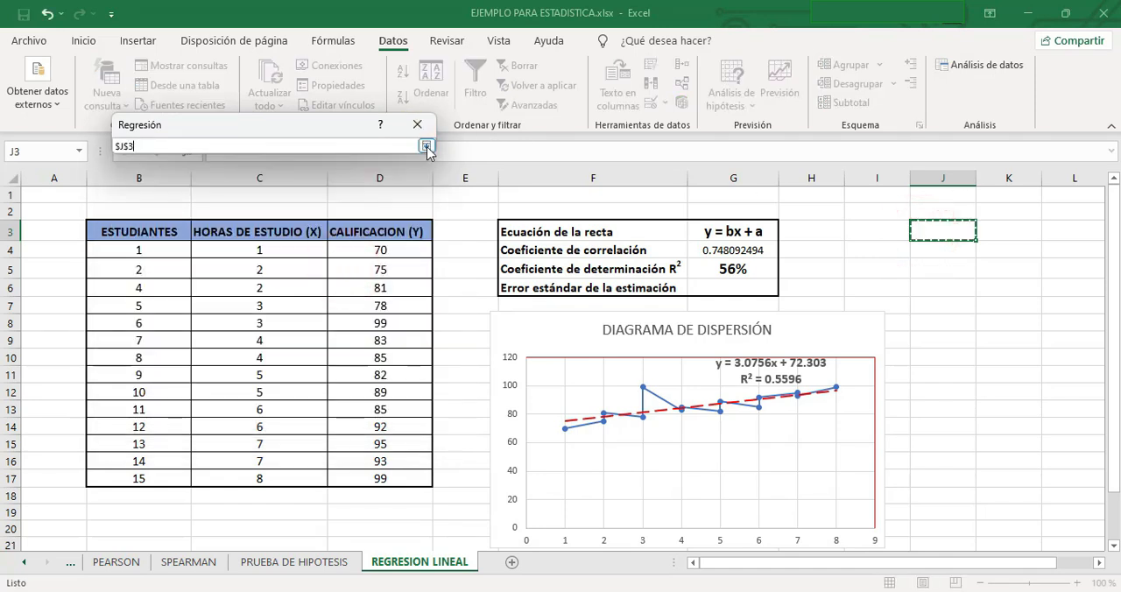
click(425, 146)
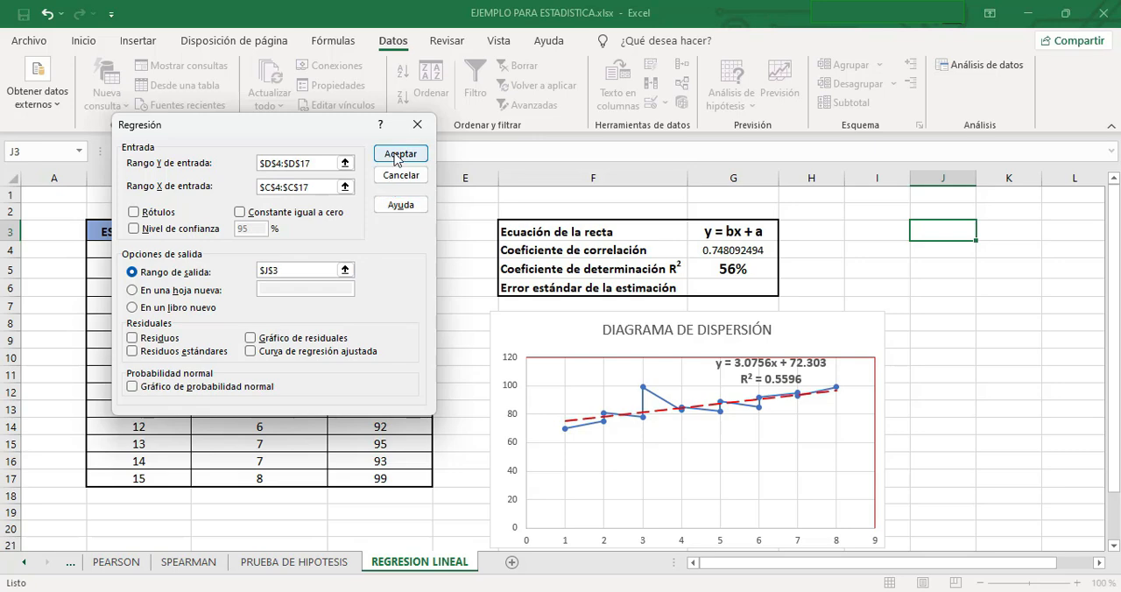
click(399, 155)
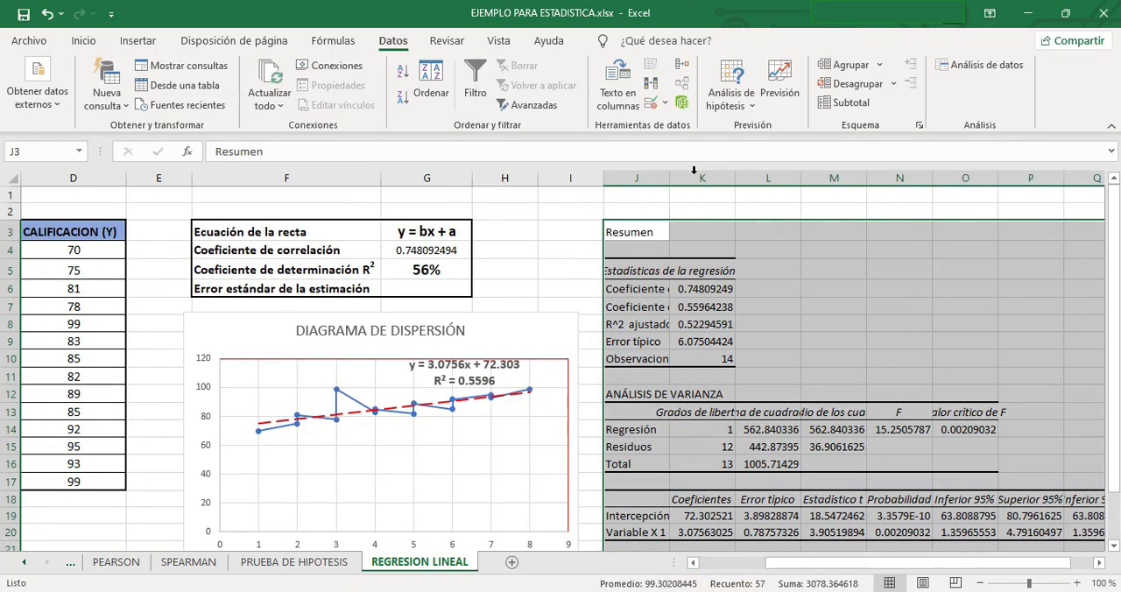
Widen columns J and K so the regression summary's labels and values fit, and select the Error típico value in K9.
drag(664, 171, 779, 176)
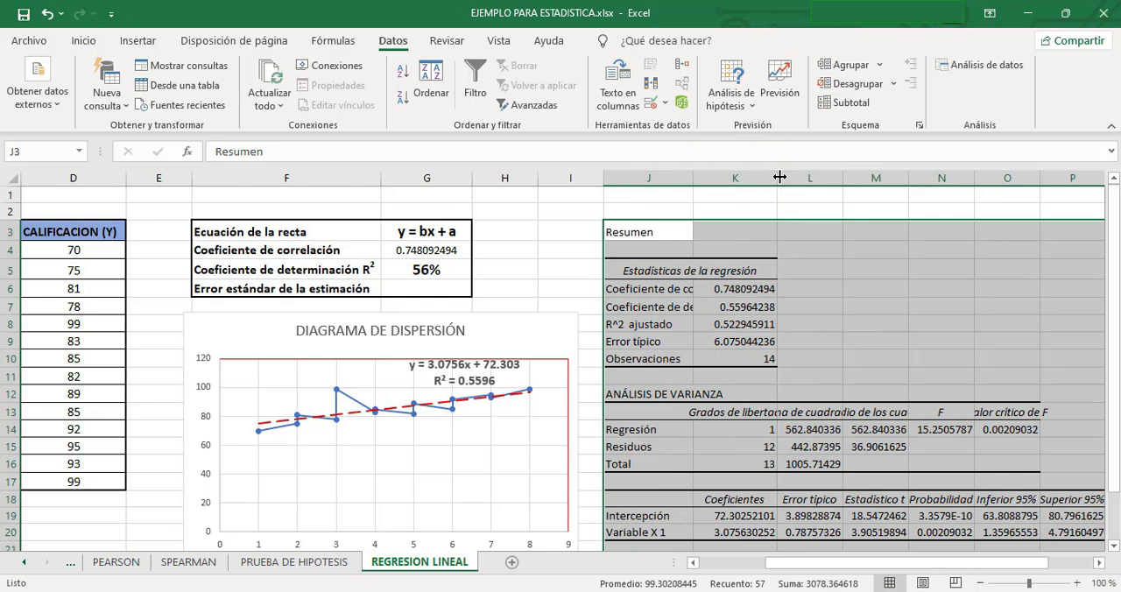
click(709, 341)
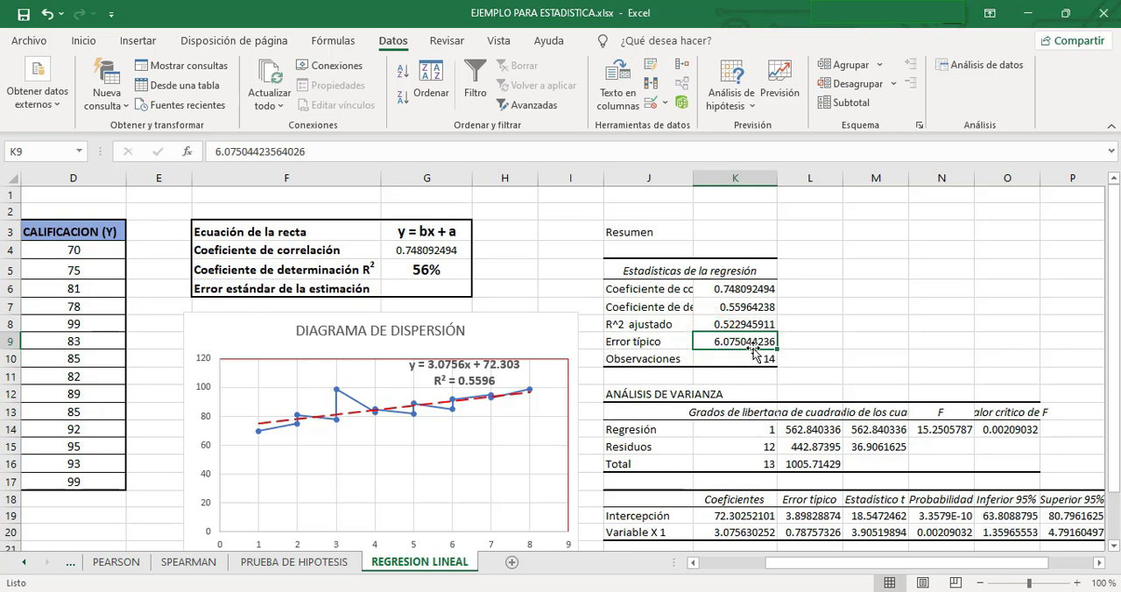
drag(693, 175, 806, 175)
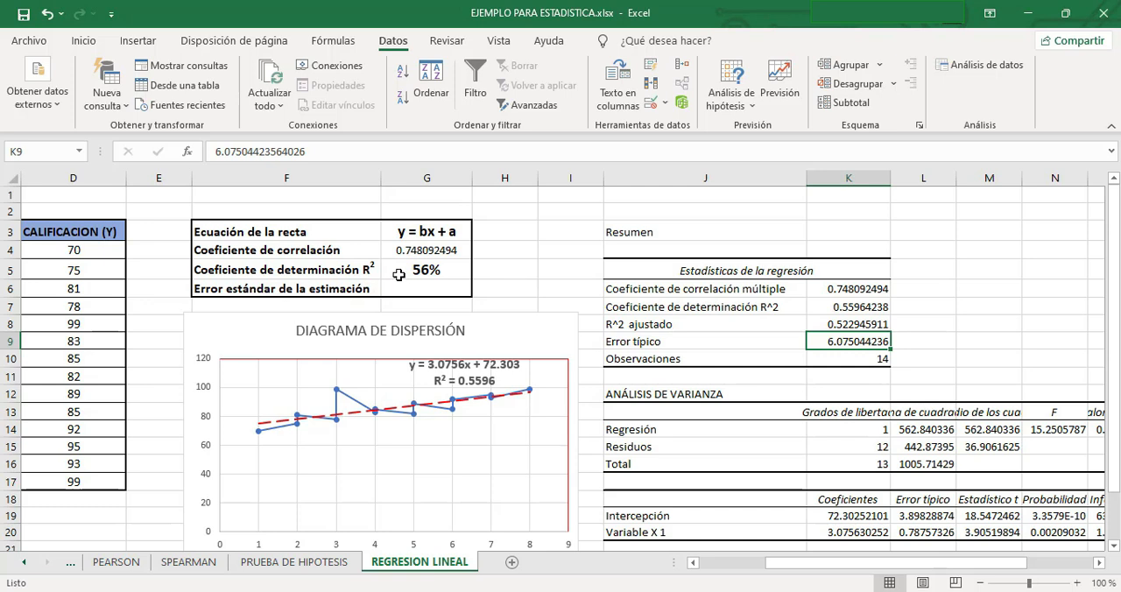
scroll(700, 393, down, 1)
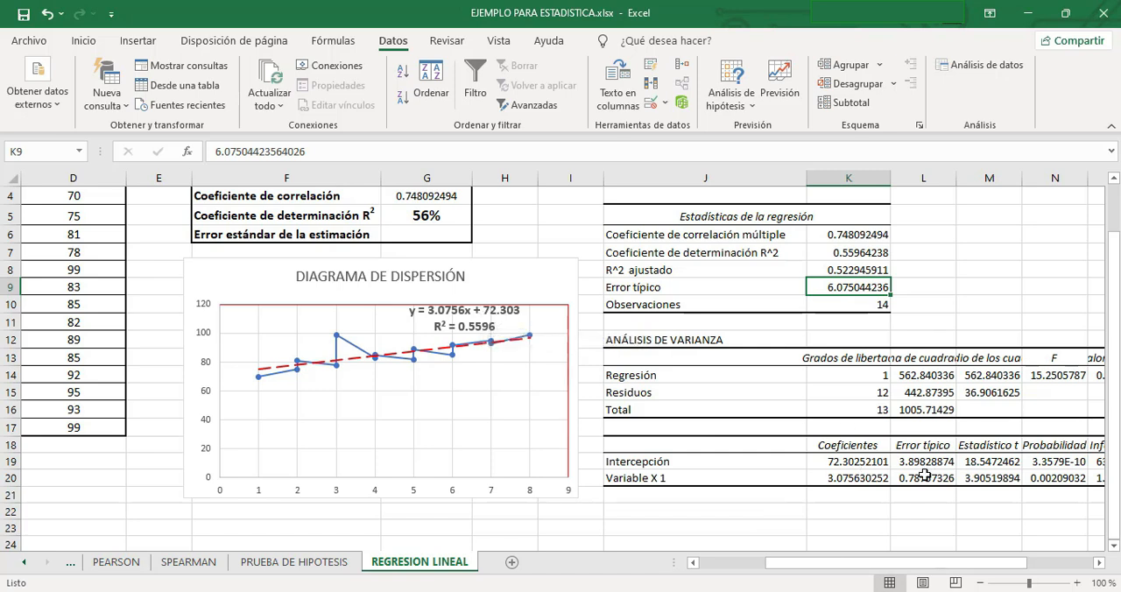
scroll(897, 448, up, 1)
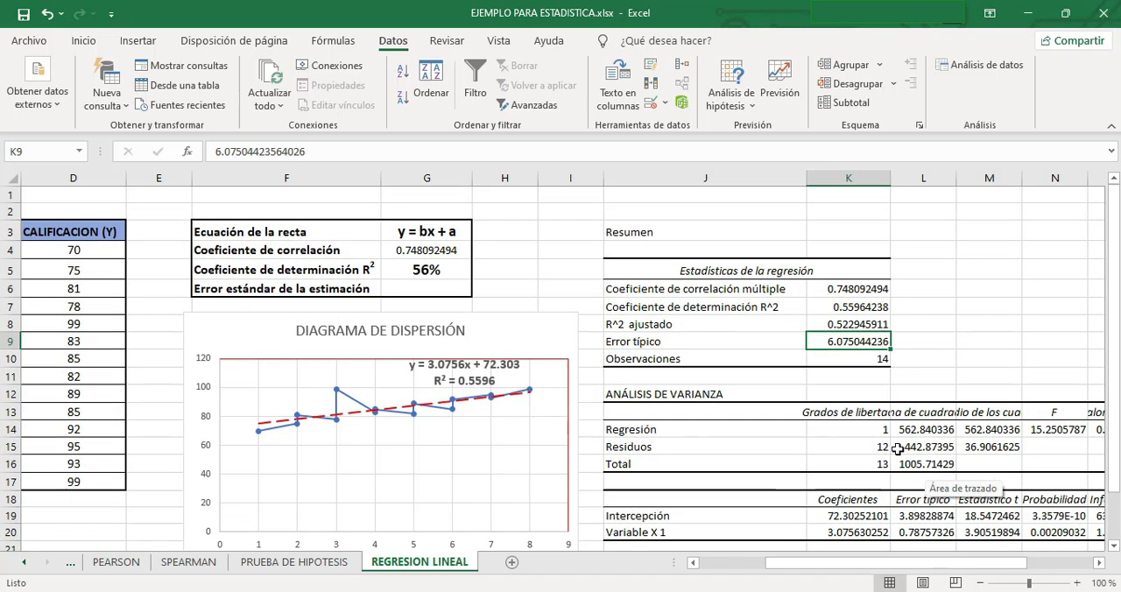